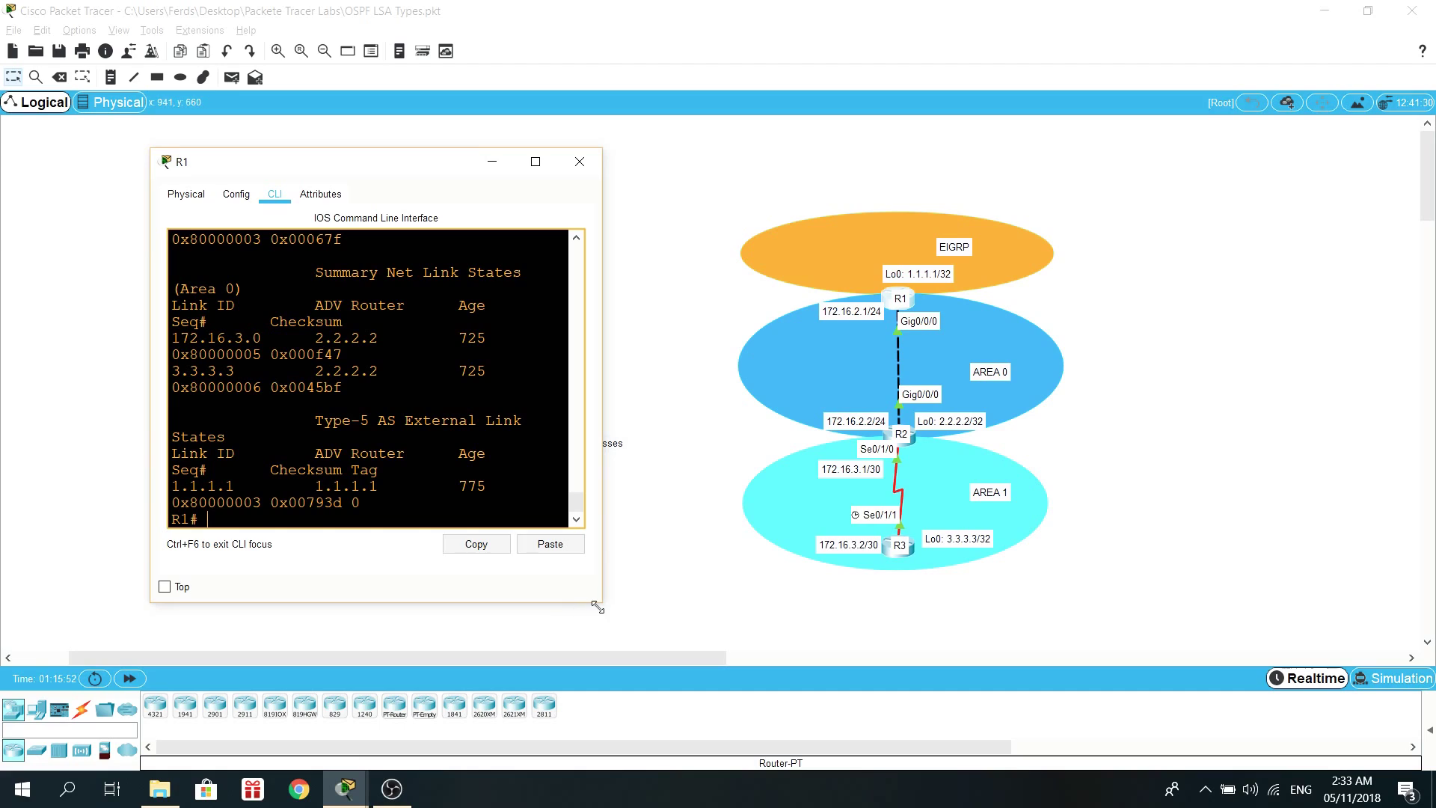
Enlarge R1's console window and examine its OSPF database output with each entry on a single line.
{"action": "left_click_drag", "start_coordinate": [601, 601], "coordinate": [731, 628]}
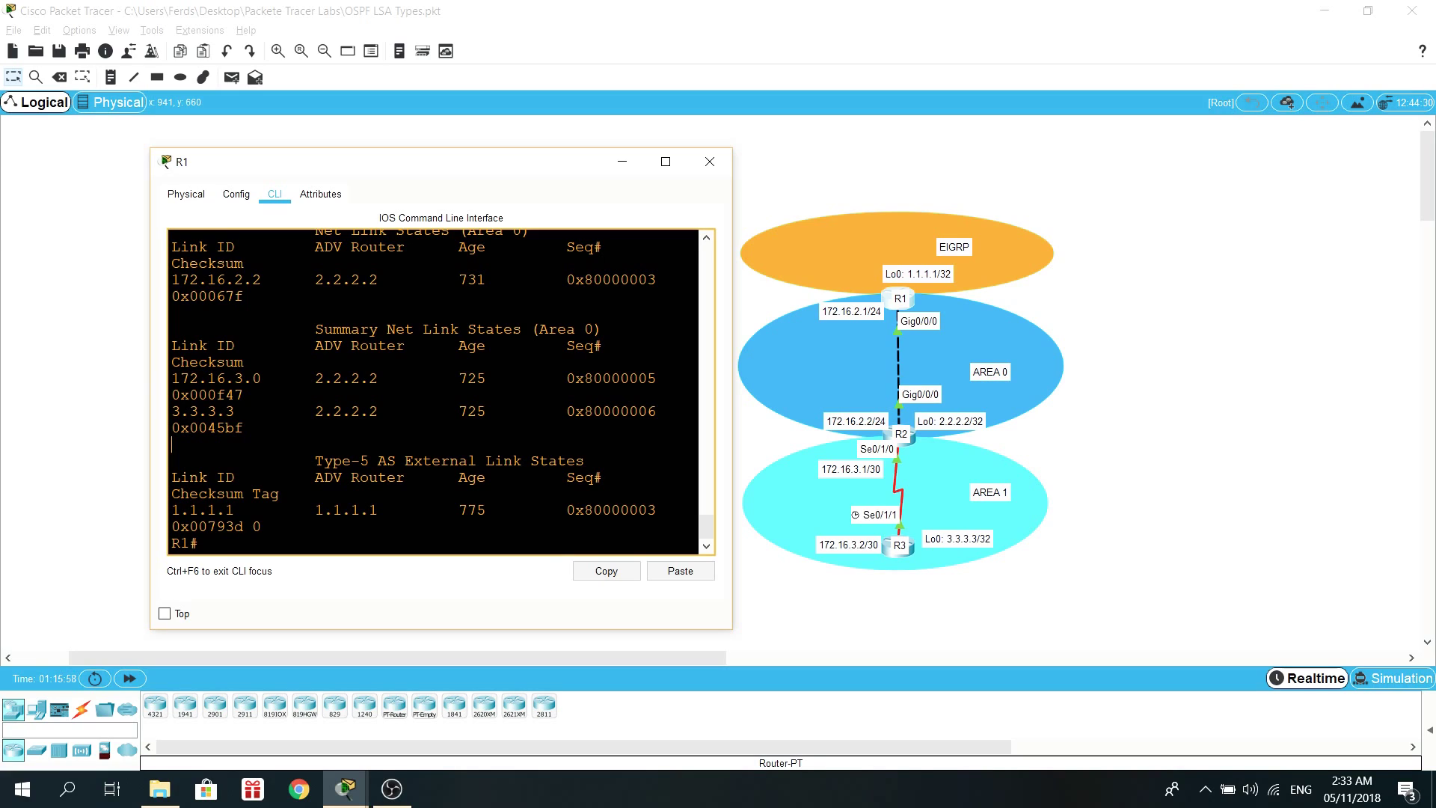
{"action": "scroll", "coordinate": [441, 391], "scroll_direction": "up", "scroll_amount": 1}
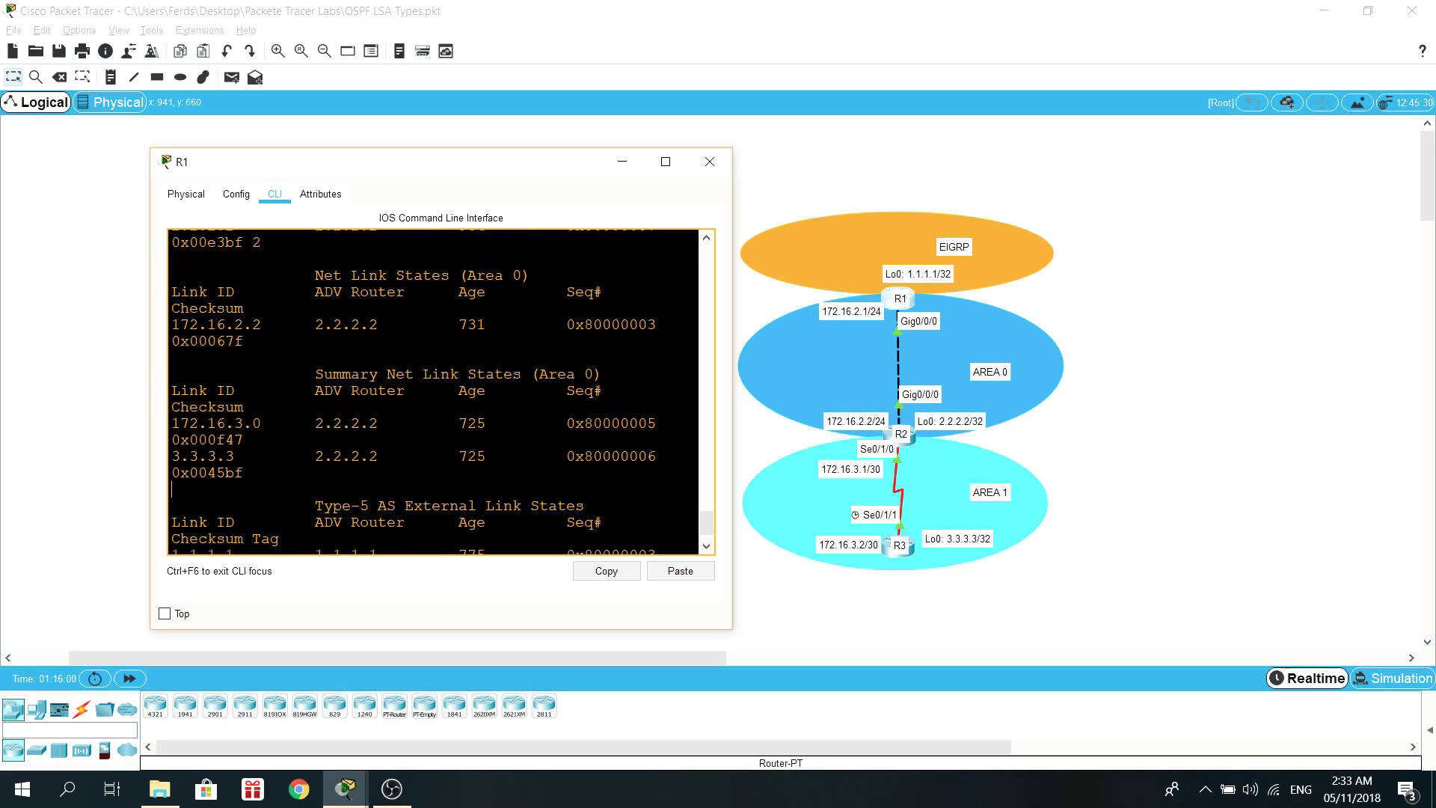
{"action": "scroll", "coordinate": [442, 391], "scroll_direction": "up", "scroll_amount": 1}
{"action": "scroll", "coordinate": [441, 391], "scroll_direction": "down", "scroll_amount": 1}
{"action": "scroll", "coordinate": [441, 391], "scroll_direction": "down", "scroll_amount": 1}
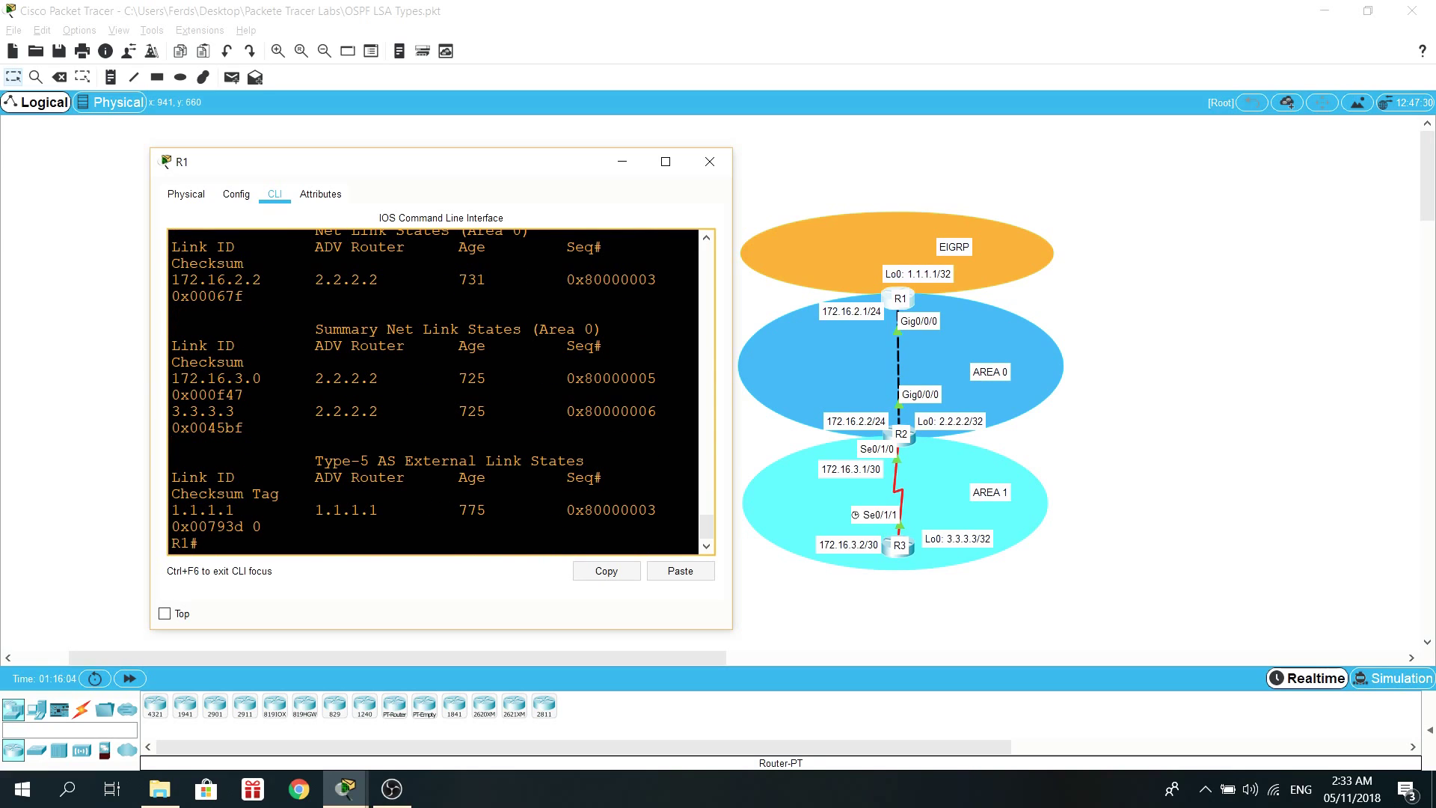
{"action": "left_click_drag", "start_coordinate": [426, 166], "coordinate": [362, 130]}
{"action": "scroll", "coordinate": [364, 463], "scroll_direction": "up", "scroll_amount": 1}
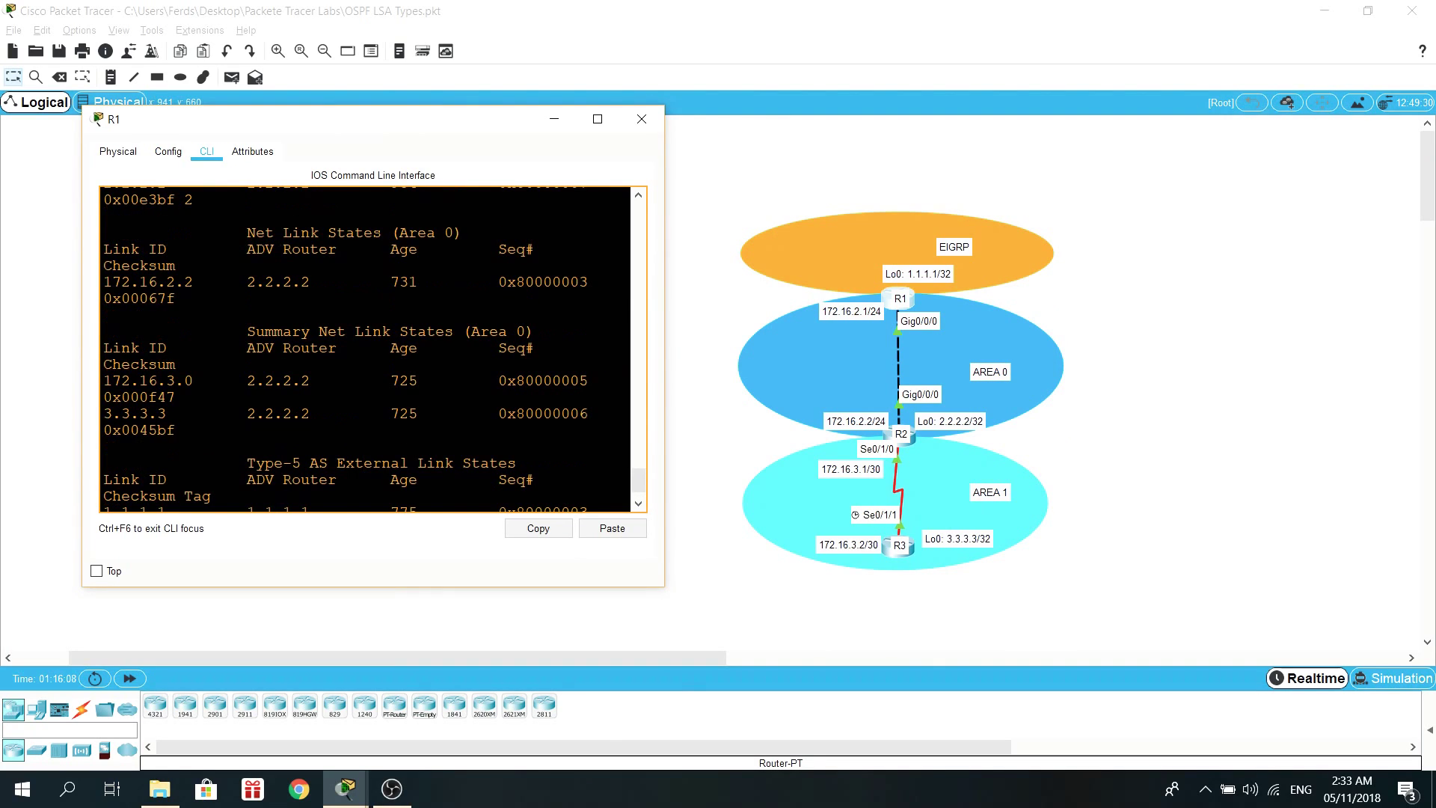
{"action": "scroll", "coordinate": [364, 463], "scroll_direction": "up", "scroll_amount": 2}
{"action": "scroll", "coordinate": [367, 419], "scroll_direction": "down", "scroll_amount": 3}
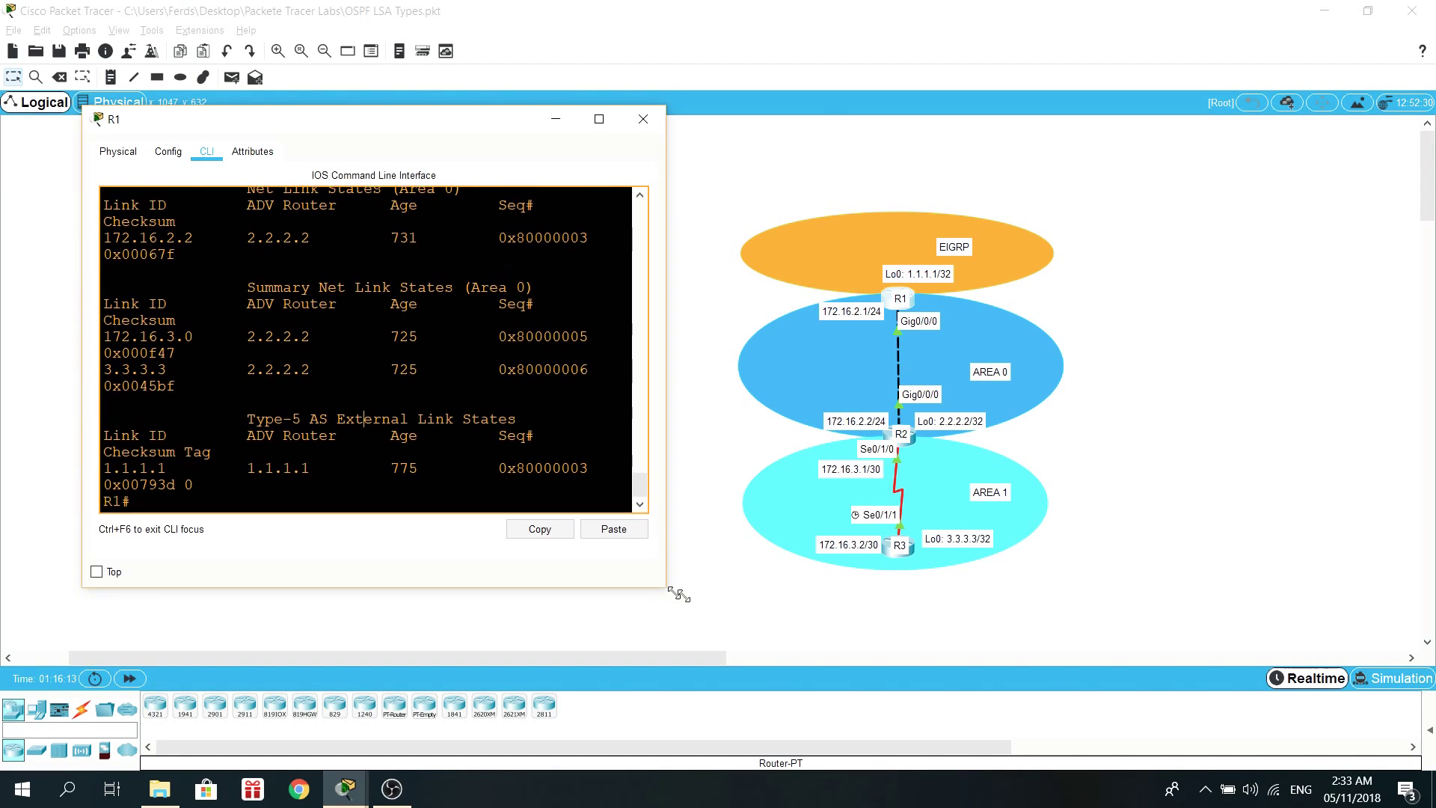
{"action": "left_click_drag", "start_coordinate": [665, 585], "coordinate": [960, 648]}
{"action": "left_click_drag", "start_coordinate": [382, 267], "coordinate": [379, 282]}
{"action": "left_click", "coordinate": [364, 382]}
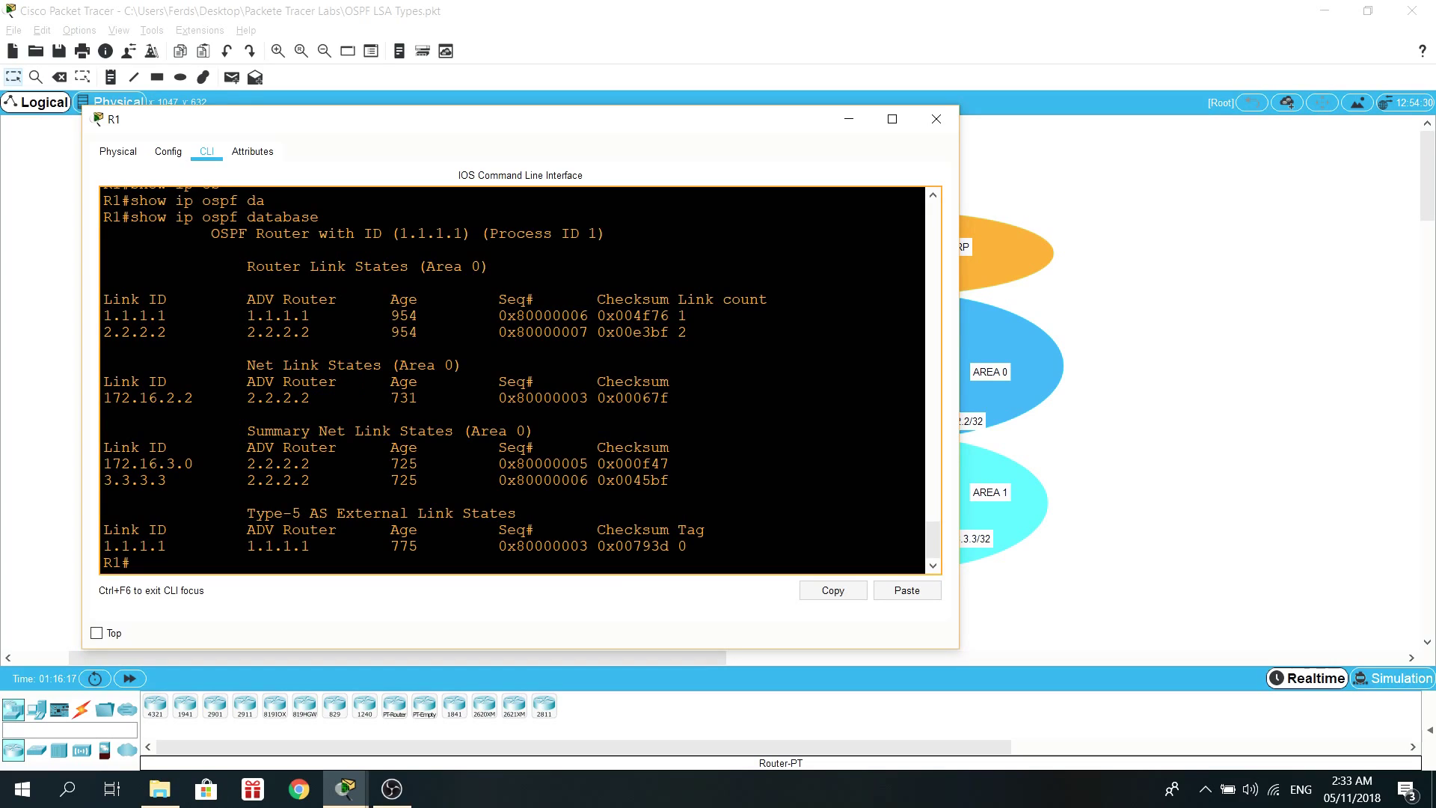
Examine the Router, Net, Summary Net and Type-5 link state sections of R1's OSPF database, and close R1's window.
{"action": "left_click_drag", "start_coordinate": [248, 267], "coordinate": [360, 272]}
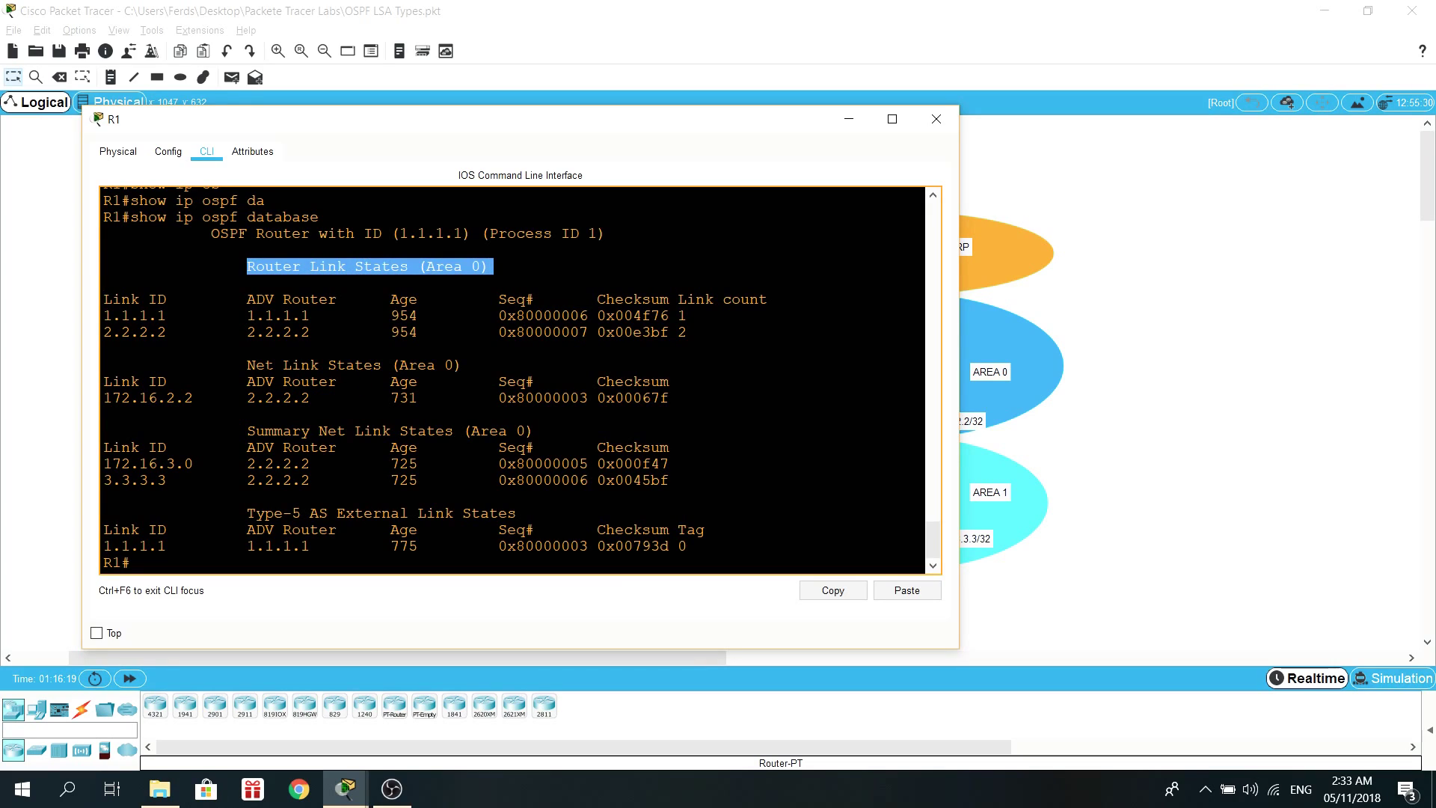
{"action": "left_click_drag", "start_coordinate": [265, 365], "coordinate": [336, 367]}
{"action": "left_click_drag", "start_coordinate": [275, 431], "coordinate": [292, 432]}
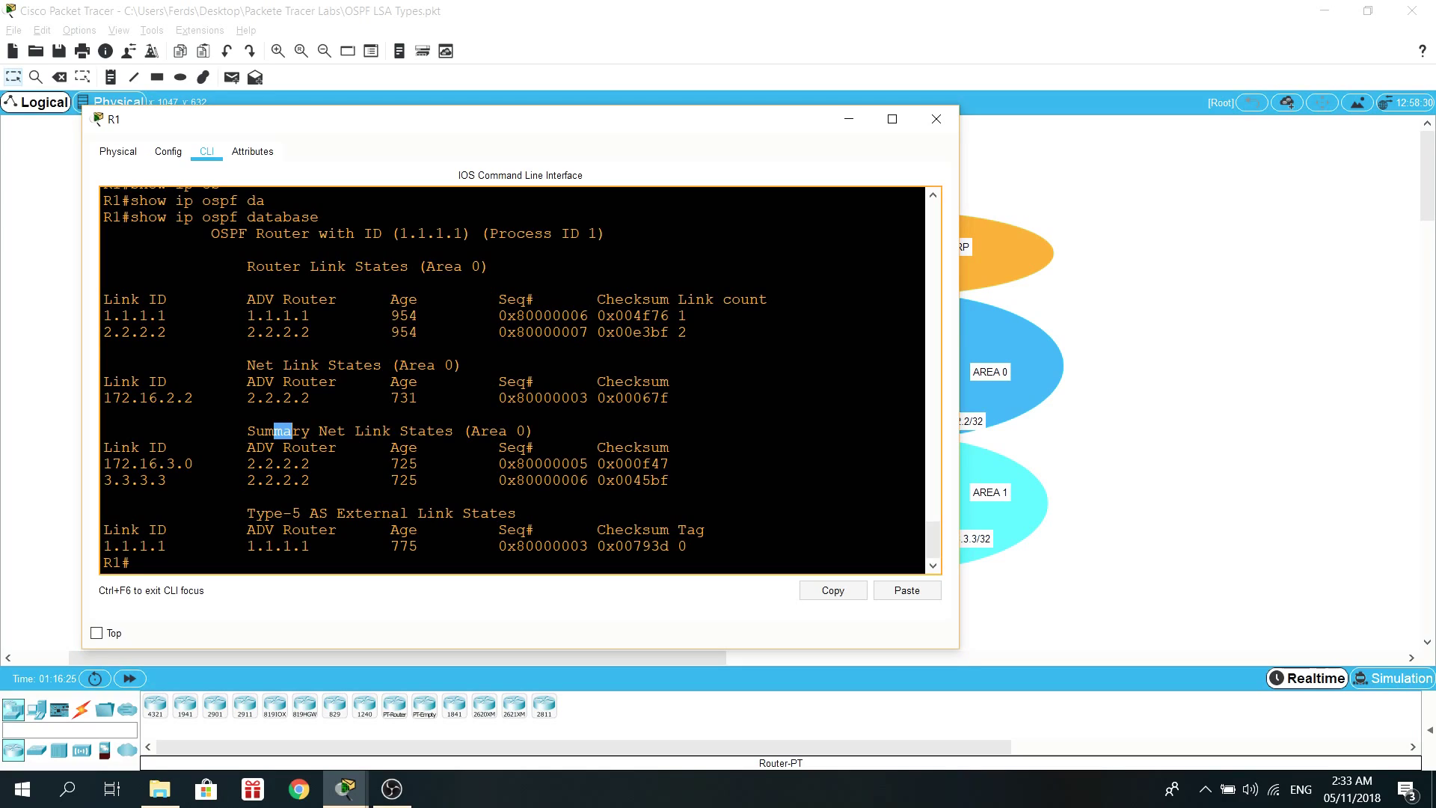
{"action": "left_click", "coordinate": [291, 433]}
{"action": "left_click_drag", "start_coordinate": [377, 128], "coordinate": [415, 131]}
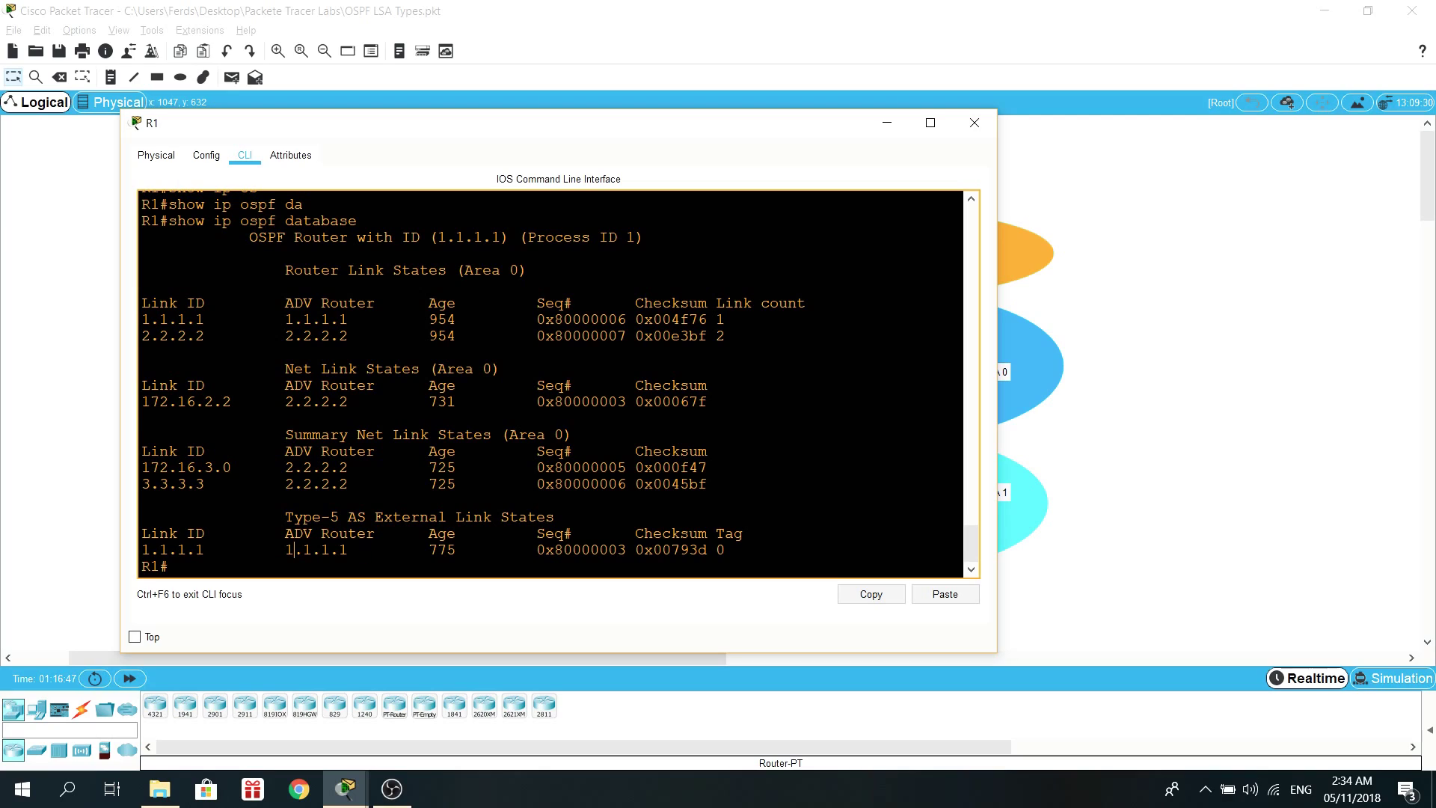
{"action": "left_click_drag", "start_coordinate": [730, 552], "coordinate": [142, 268]}
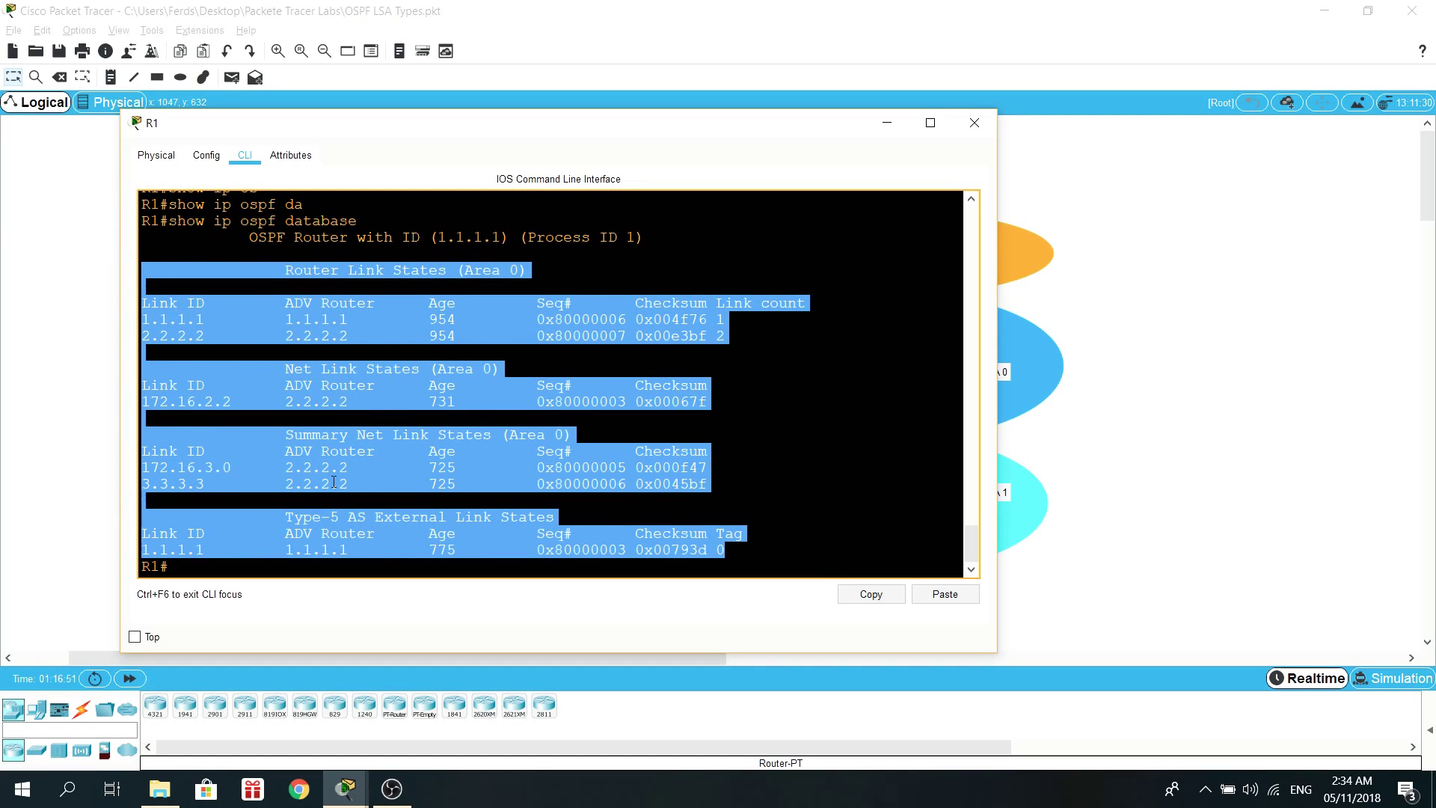
{"action": "left_click", "coordinate": [974, 123]}
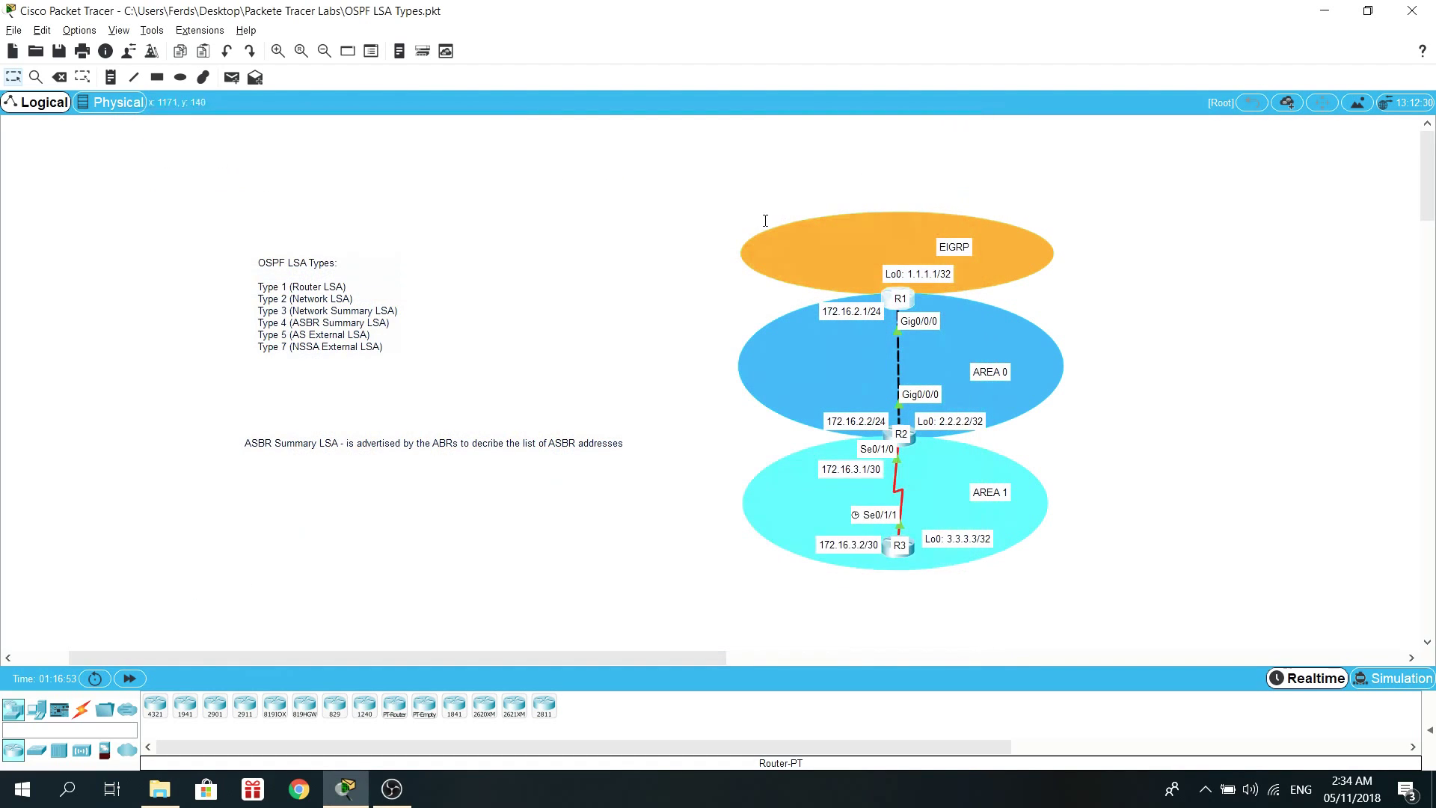
Open router R3's command-line interface and enter privileged EXEC mode.
{"action": "left_click", "coordinate": [894, 550]}
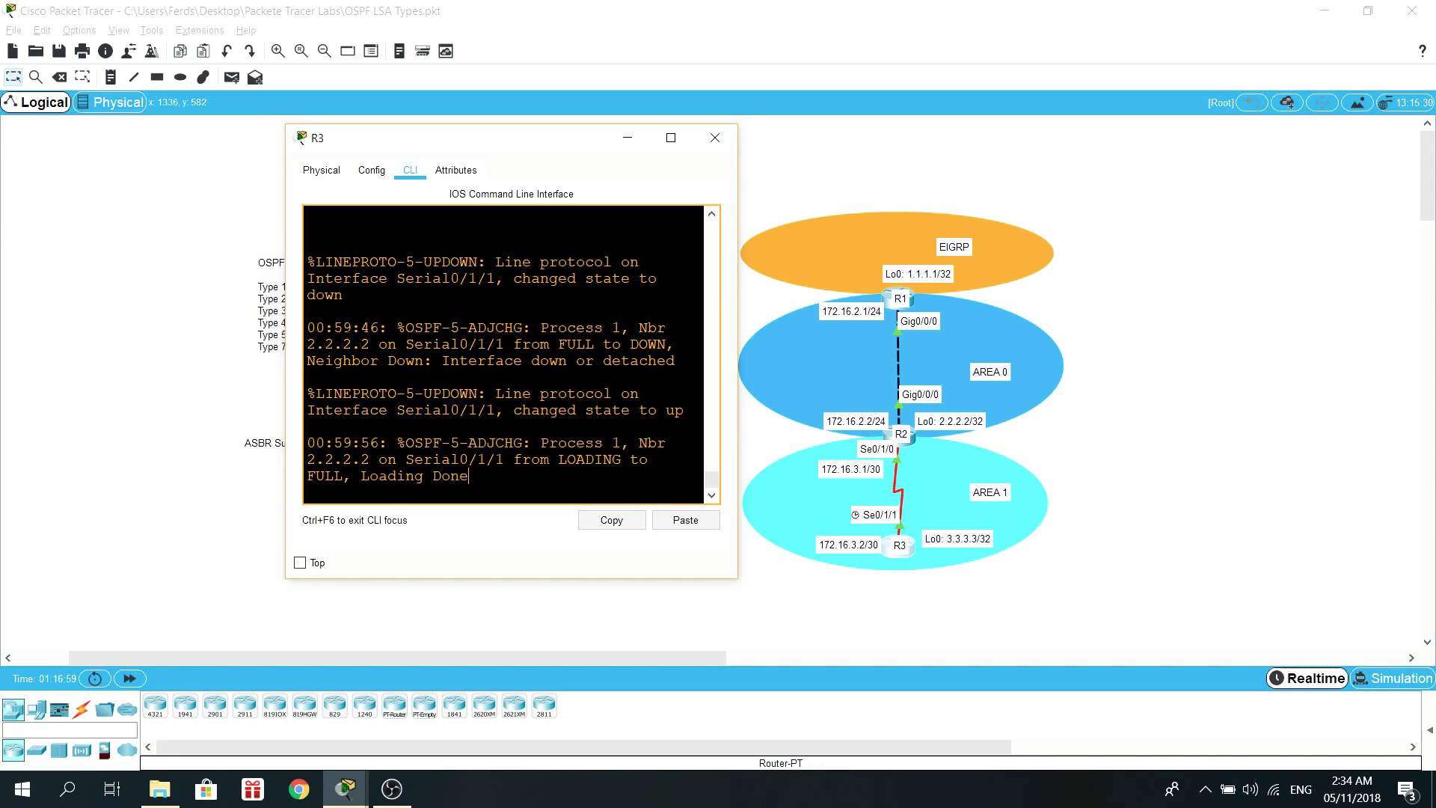
{"action": "left_click_drag", "start_coordinate": [511, 147], "coordinate": [485, 128]}
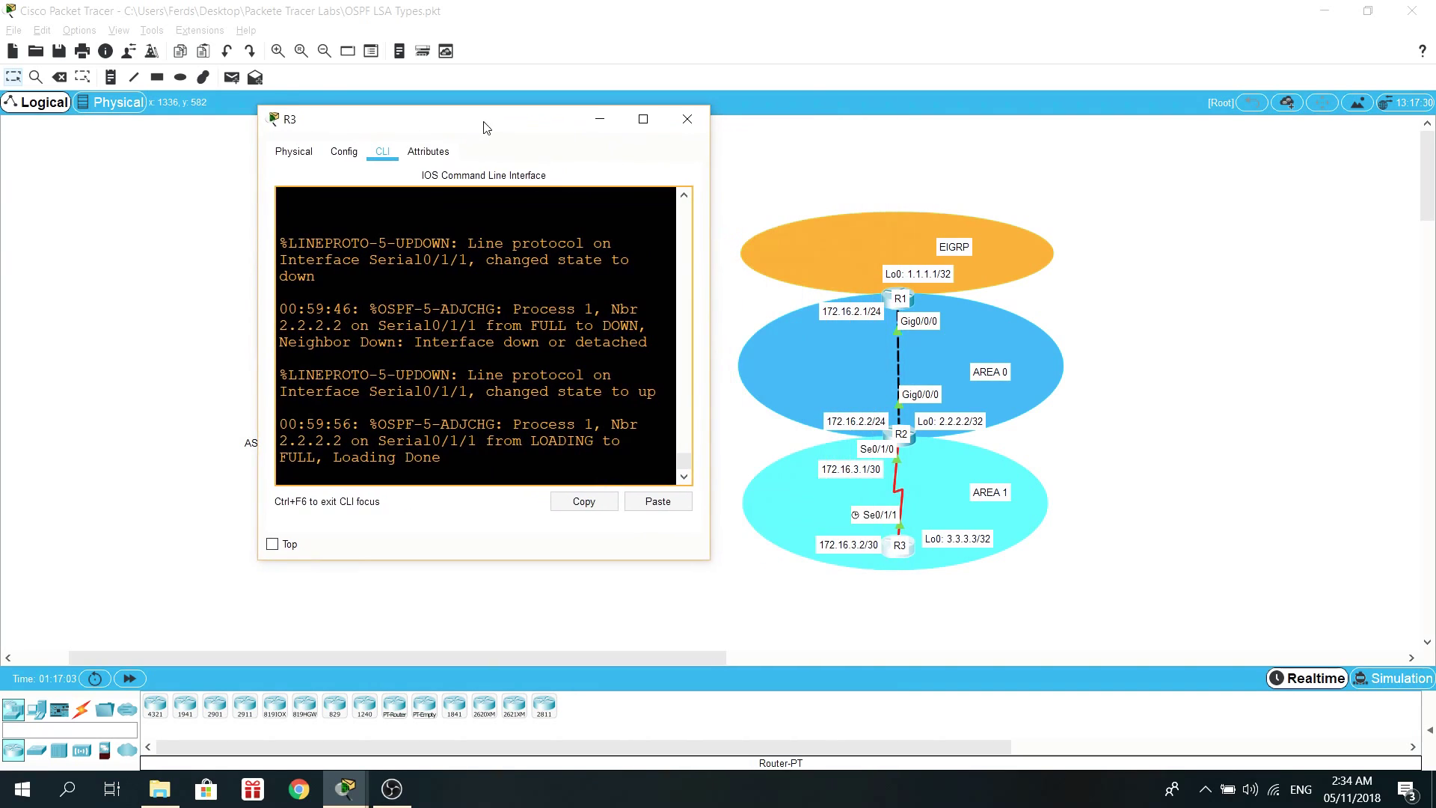
{"action": "key", "text": "Return"}
{"action": "key", "text": "Return"}
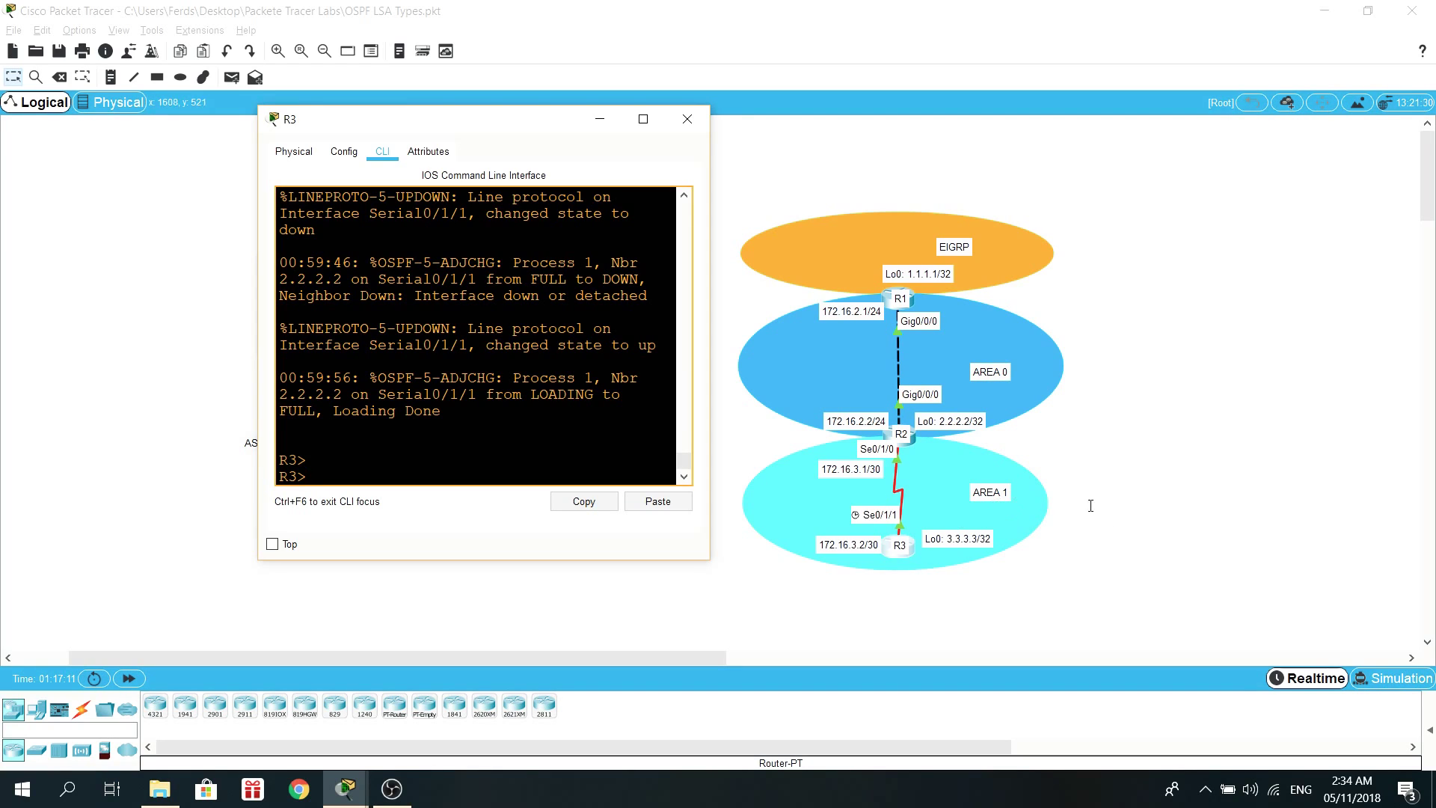
{"action": "type", "text": "en"}
{"action": "key", "text": "Return"}
Run "show ip ospf database" on R3.
{"action": "type", "text": "show "}
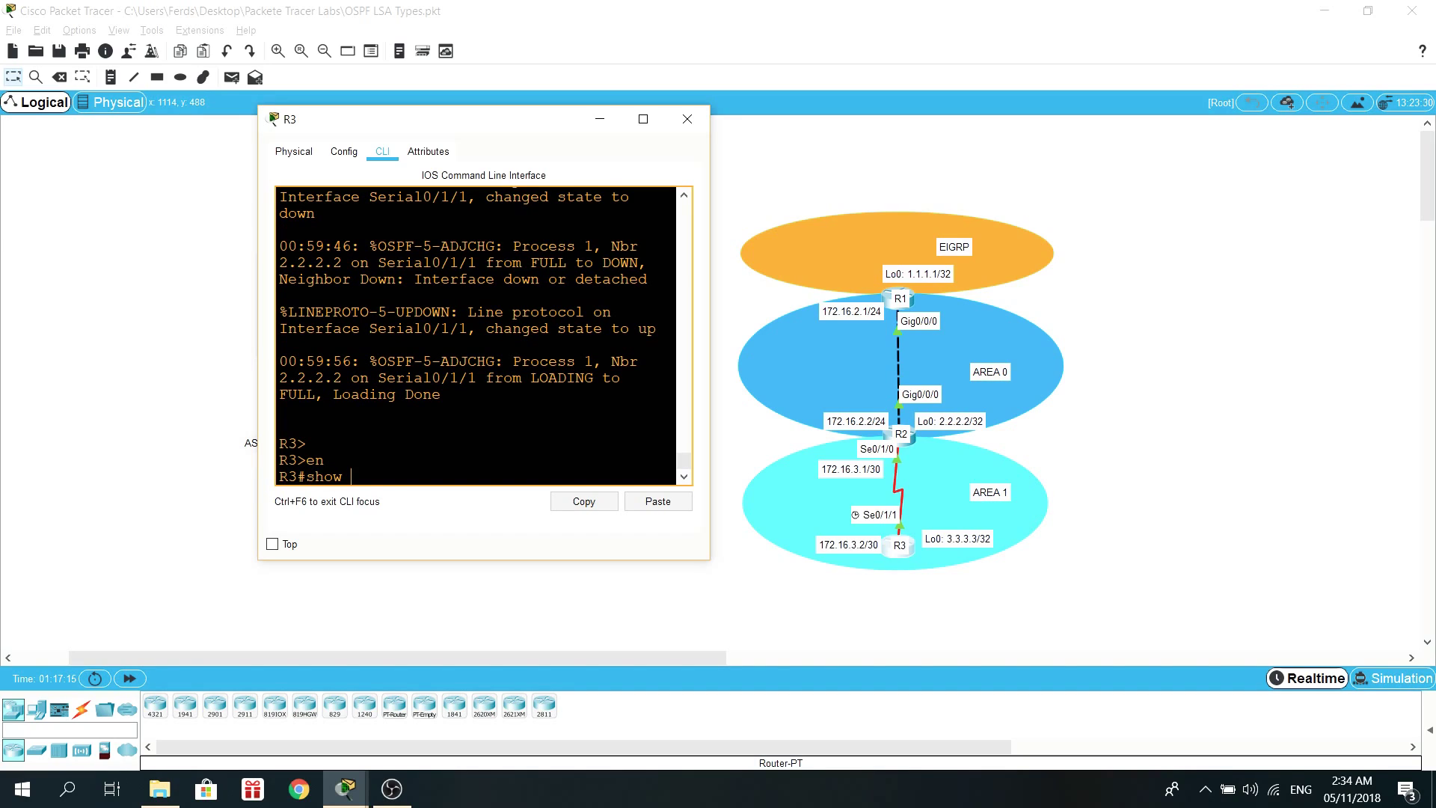
{"action": "type", "text": "ip so"}
{"action": "key", "text": "Tab"}
{"action": "key", "text": "BackSpace"}
{"action": "key", "text": "BackSpace"}
{"action": "type", "text": "ospf d"}
{"action": "key", "text": "Tab"}
{"action": "type", "text": "da"}
{"action": "key", "text": "Tab"}
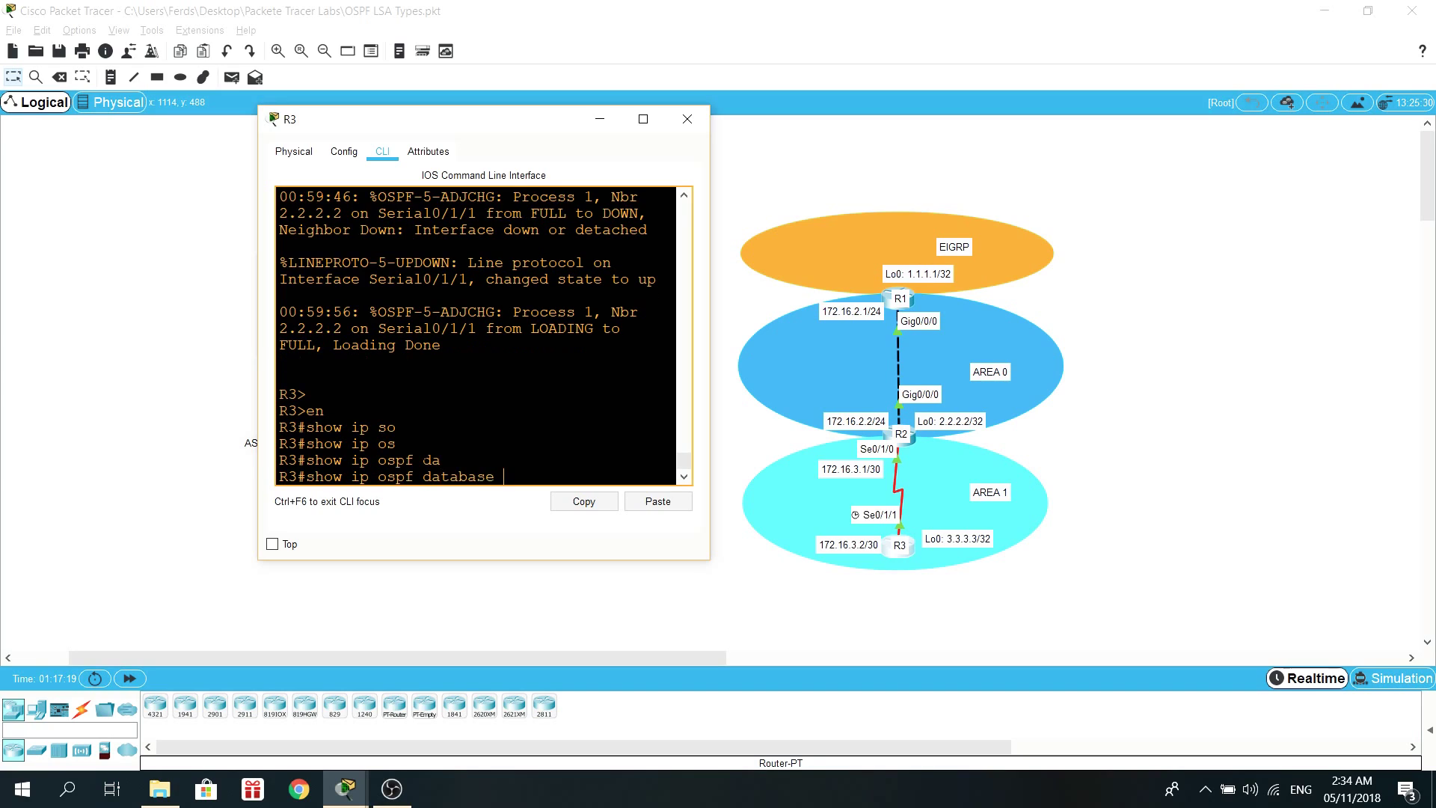
{"action": "key", "text": "Return"}
Widen R3's console window and examine the Router, Summary Net and Summary ASB link state sections for Area 1.
{"action": "left_click_drag", "start_coordinate": [538, 126], "coordinate": [391, 110]}
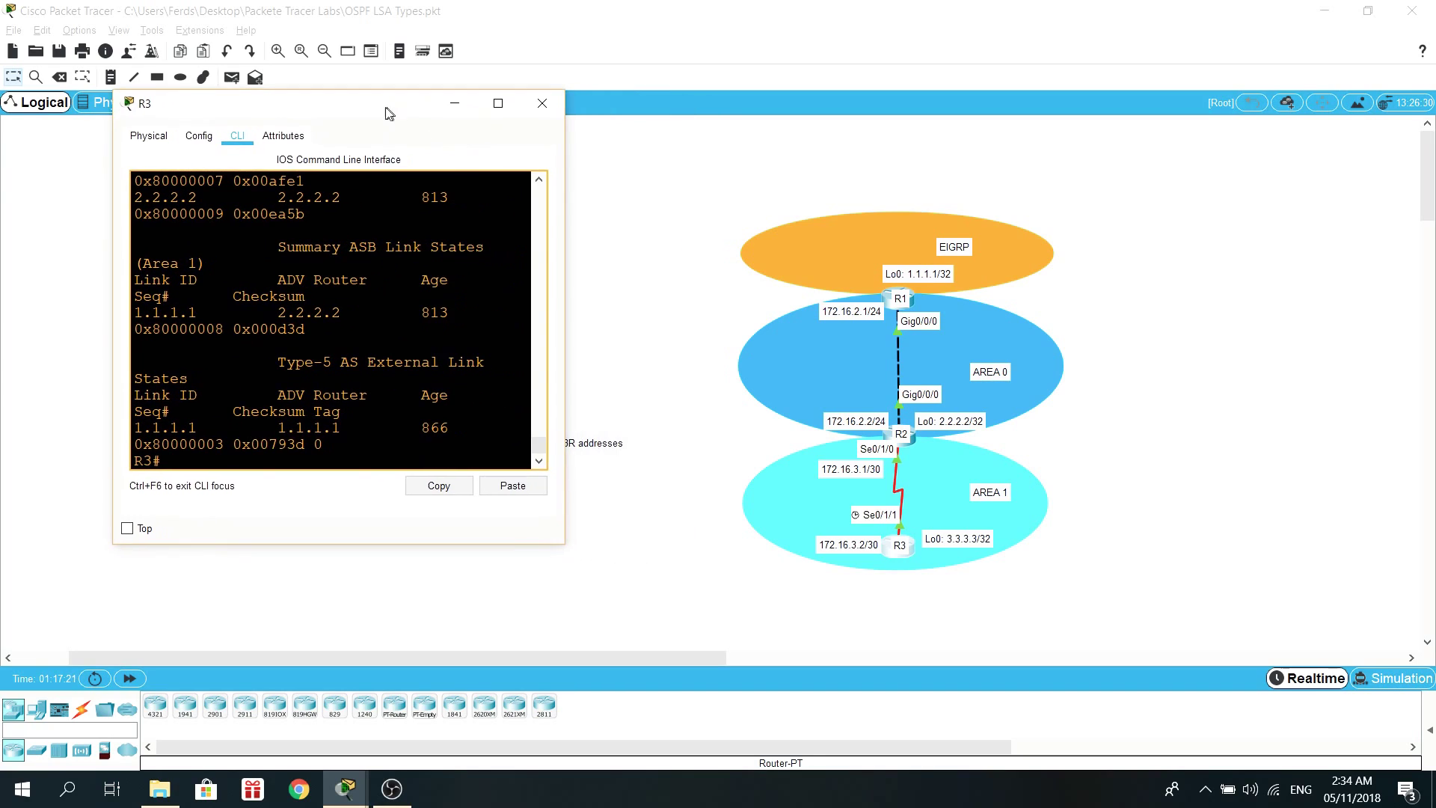
{"action": "left_click_drag", "start_coordinate": [564, 547], "coordinate": [895, 593]}
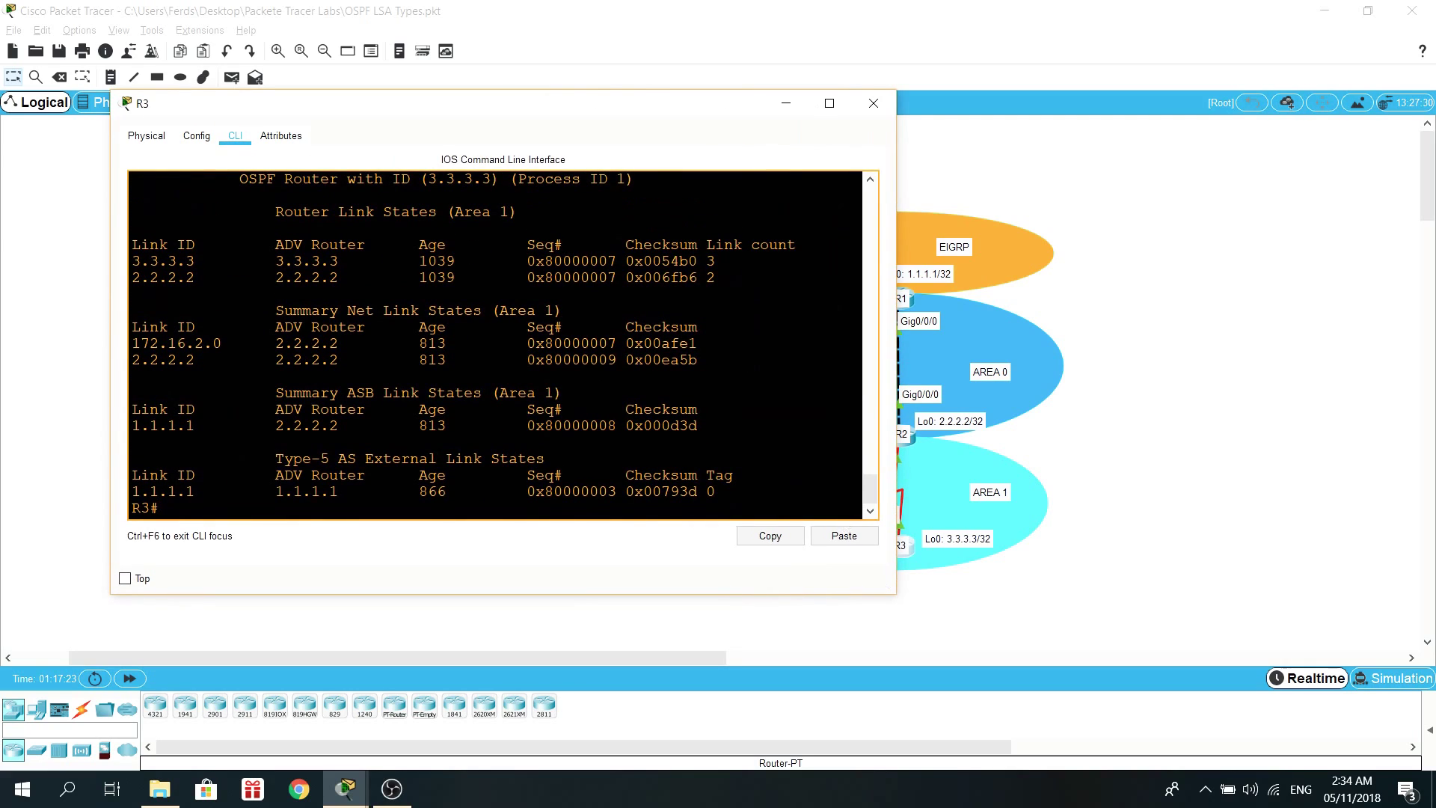
{"action": "left_click_drag", "start_coordinate": [491, 112], "coordinate": [782, 124]}
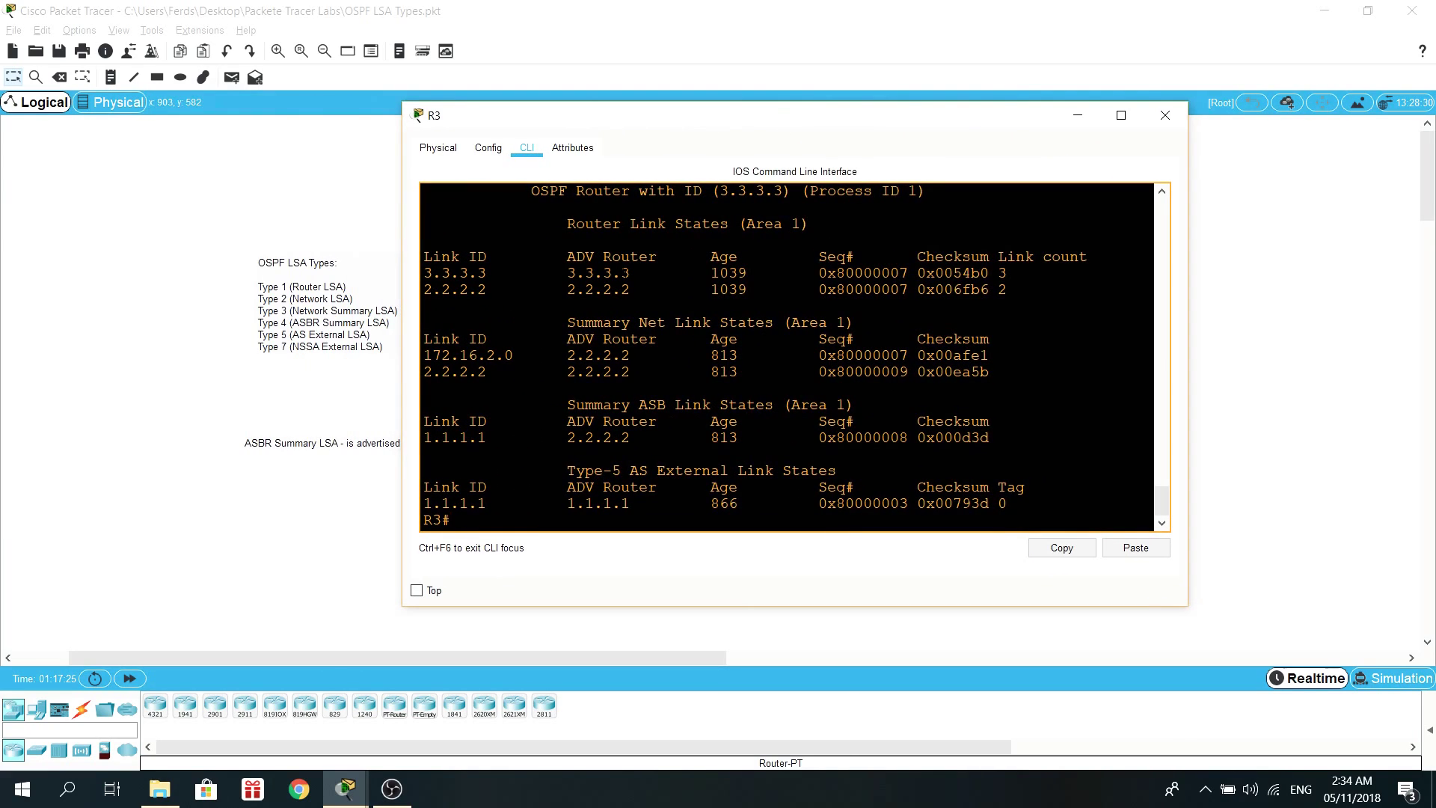
{"action": "left_click_drag", "start_coordinate": [574, 224], "coordinate": [702, 224]}
{"action": "left_click_drag", "start_coordinate": [576, 322], "coordinate": [621, 322]}
{"action": "left_click_drag", "start_coordinate": [575, 405], "coordinate": [632, 419]}
{"action": "left_click", "coordinate": [703, 406]}
Compare the advertising router of R3's Summary ASB entry with the ASBR Summary LSA note and the topology diagram.
{"action": "left_click_drag", "start_coordinate": [601, 124], "coordinate": [867, 124]}
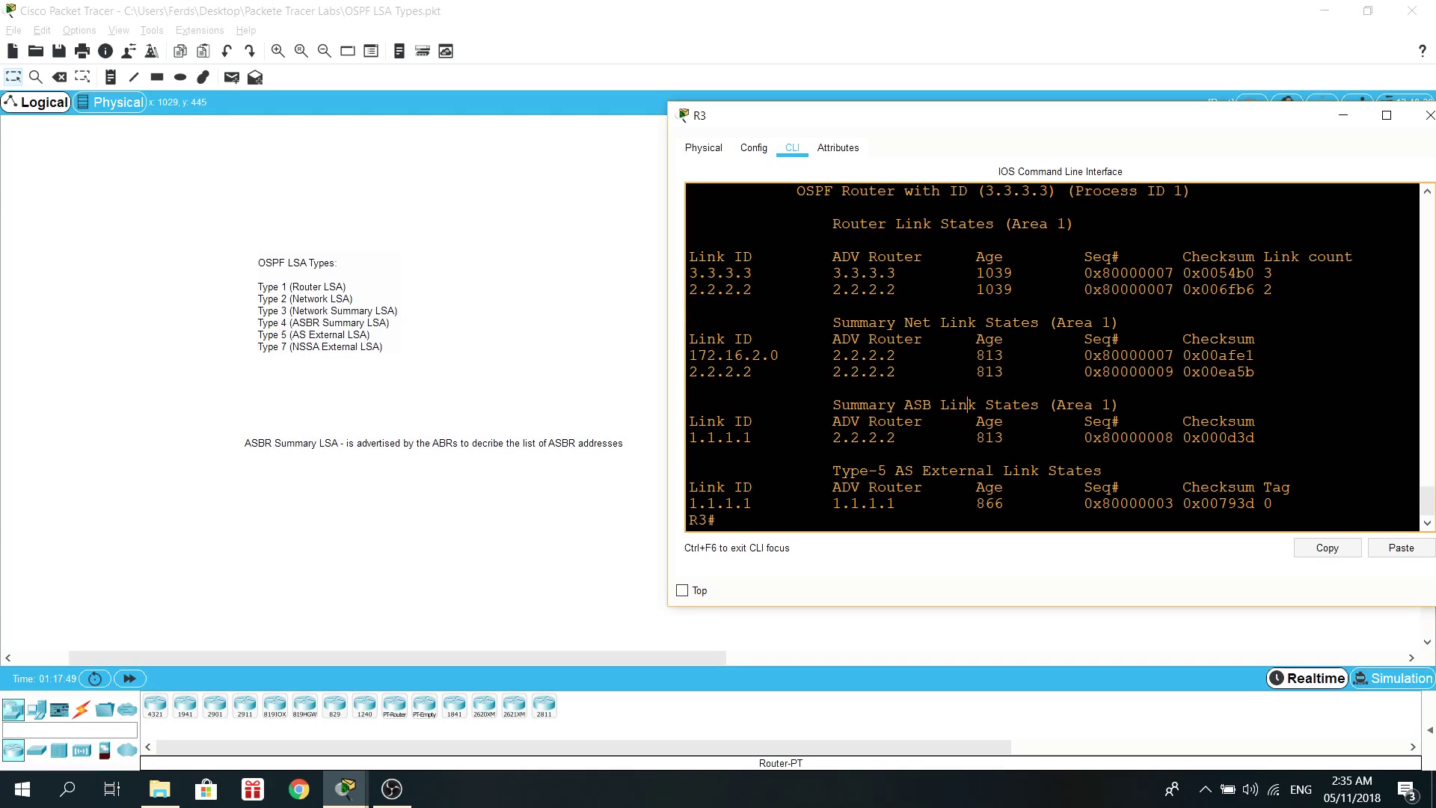
{"action": "left_click_drag", "start_coordinate": [833, 437], "coordinate": [914, 438]}
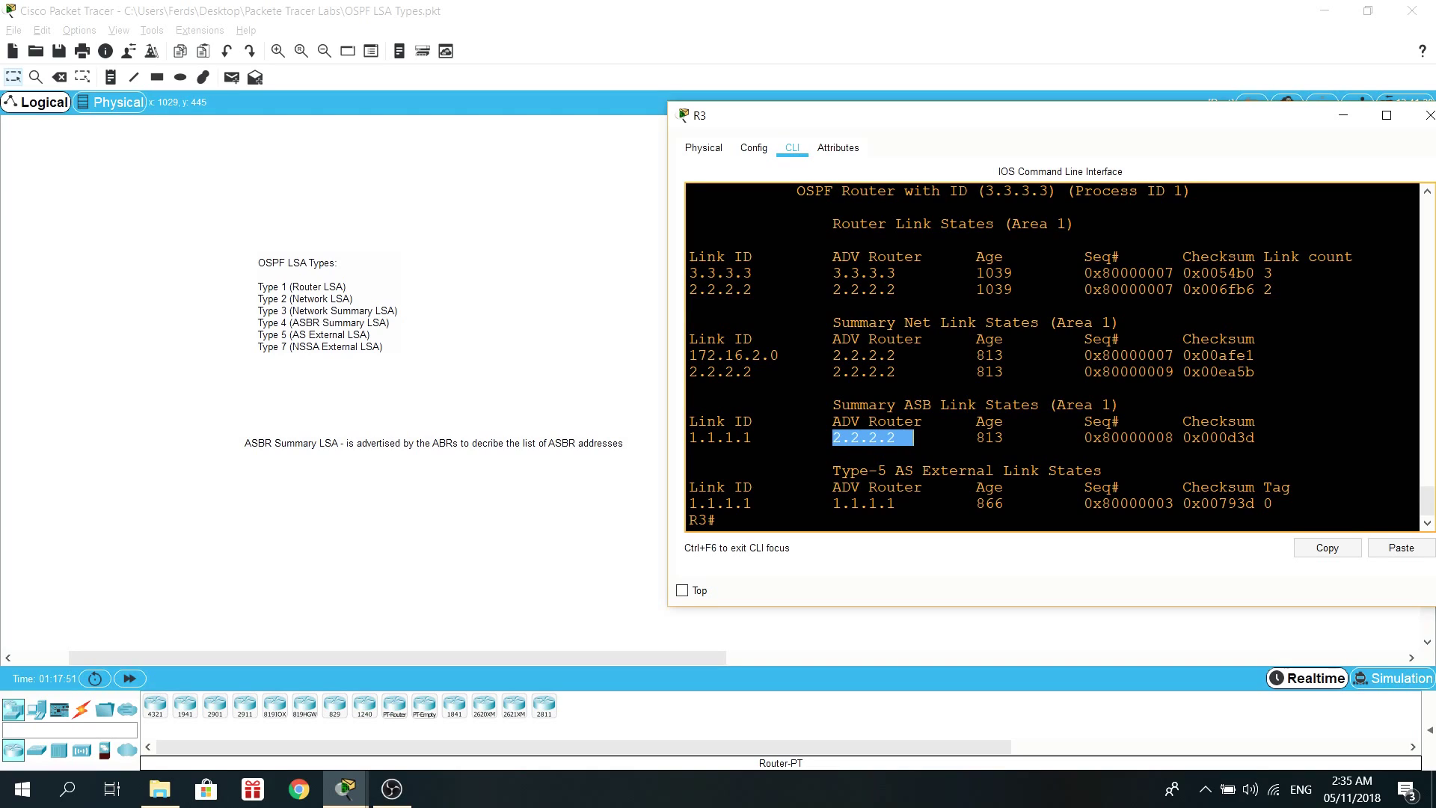
{"action": "left_click_drag", "start_coordinate": [844, 124], "coordinate": [1142, 139]}
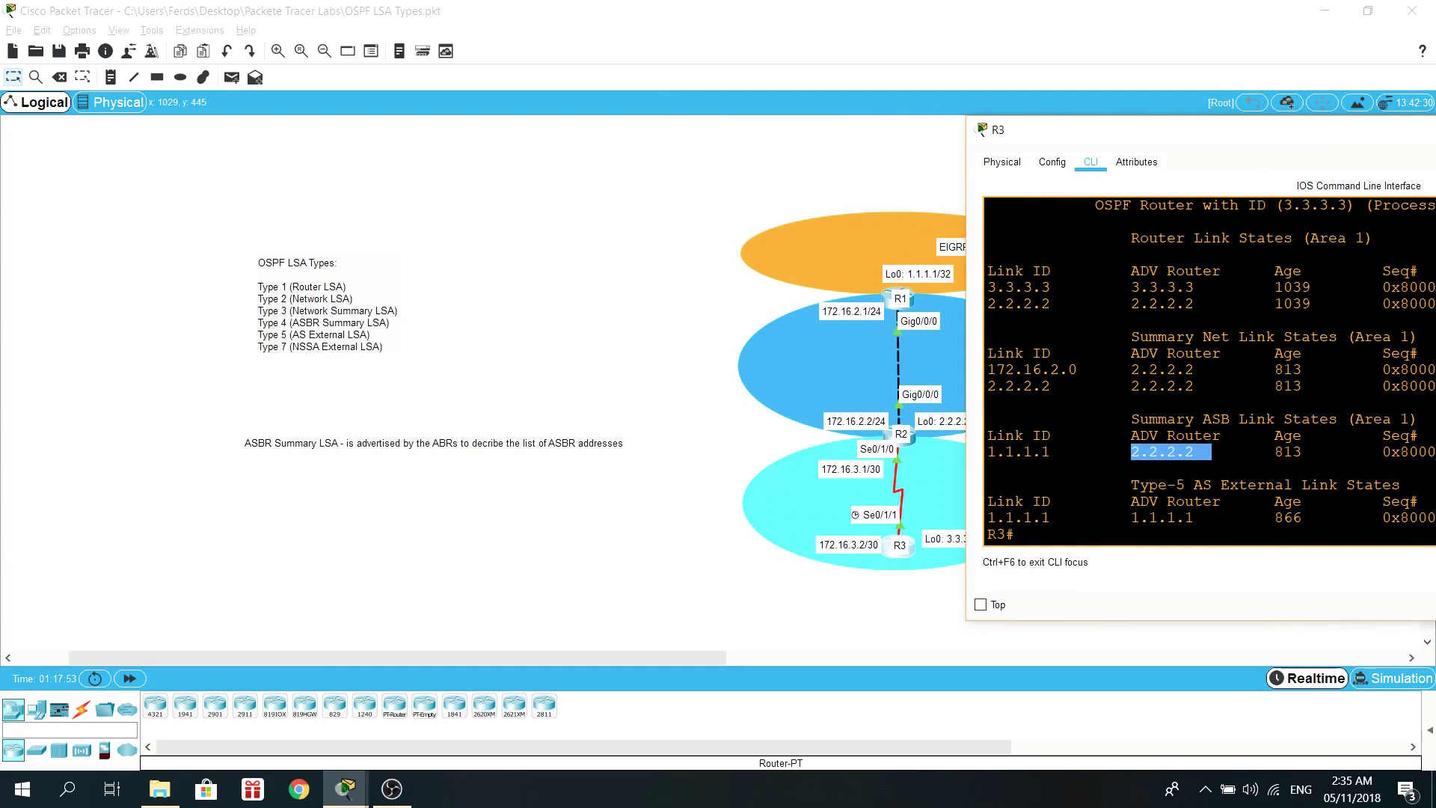
{"action": "left_click", "coordinate": [1002, 486]}
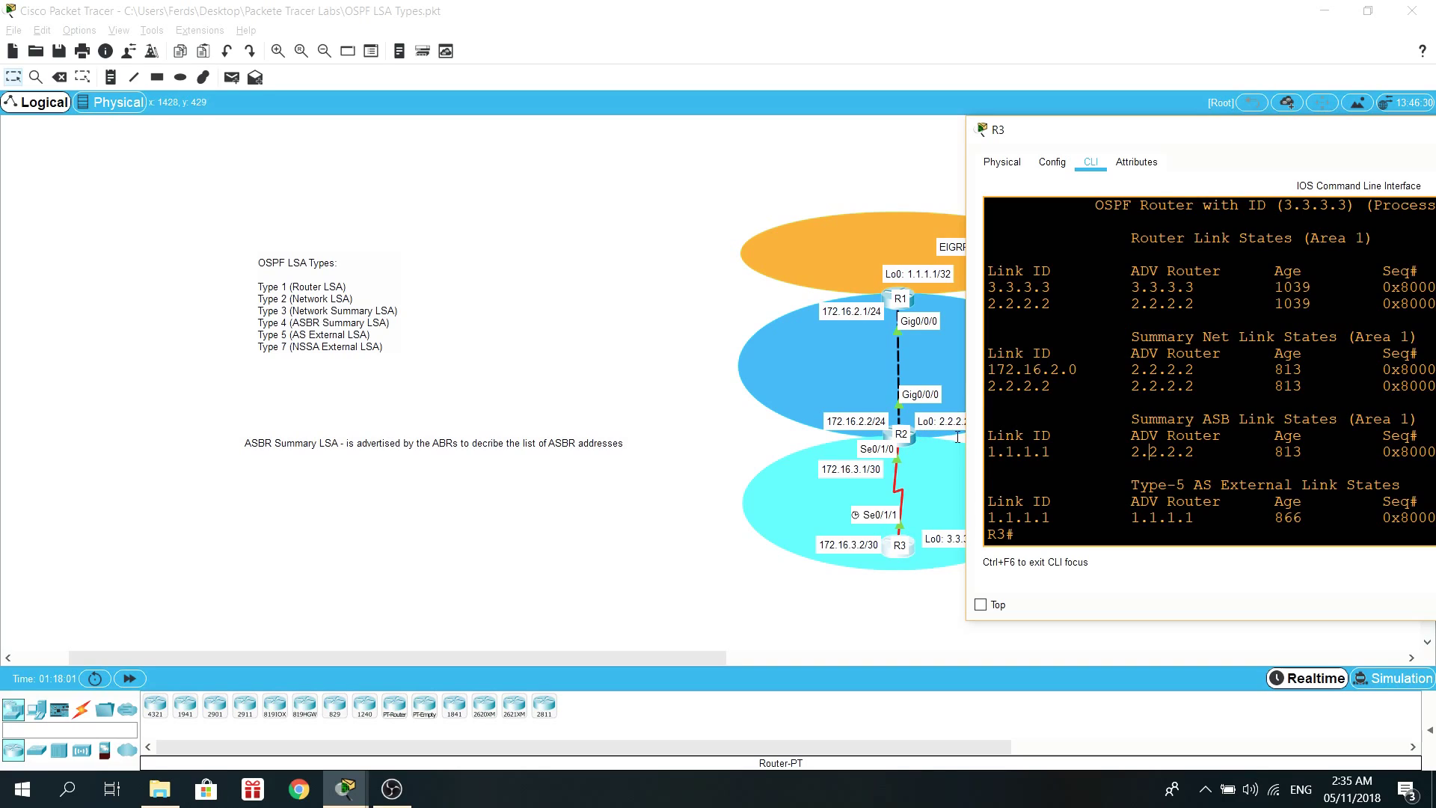
{"action": "left_click_drag", "start_coordinate": [1080, 140], "coordinate": [620, 122]}
{"action": "left_click_drag", "start_coordinate": [670, 402], "coordinate": [768, 402]}
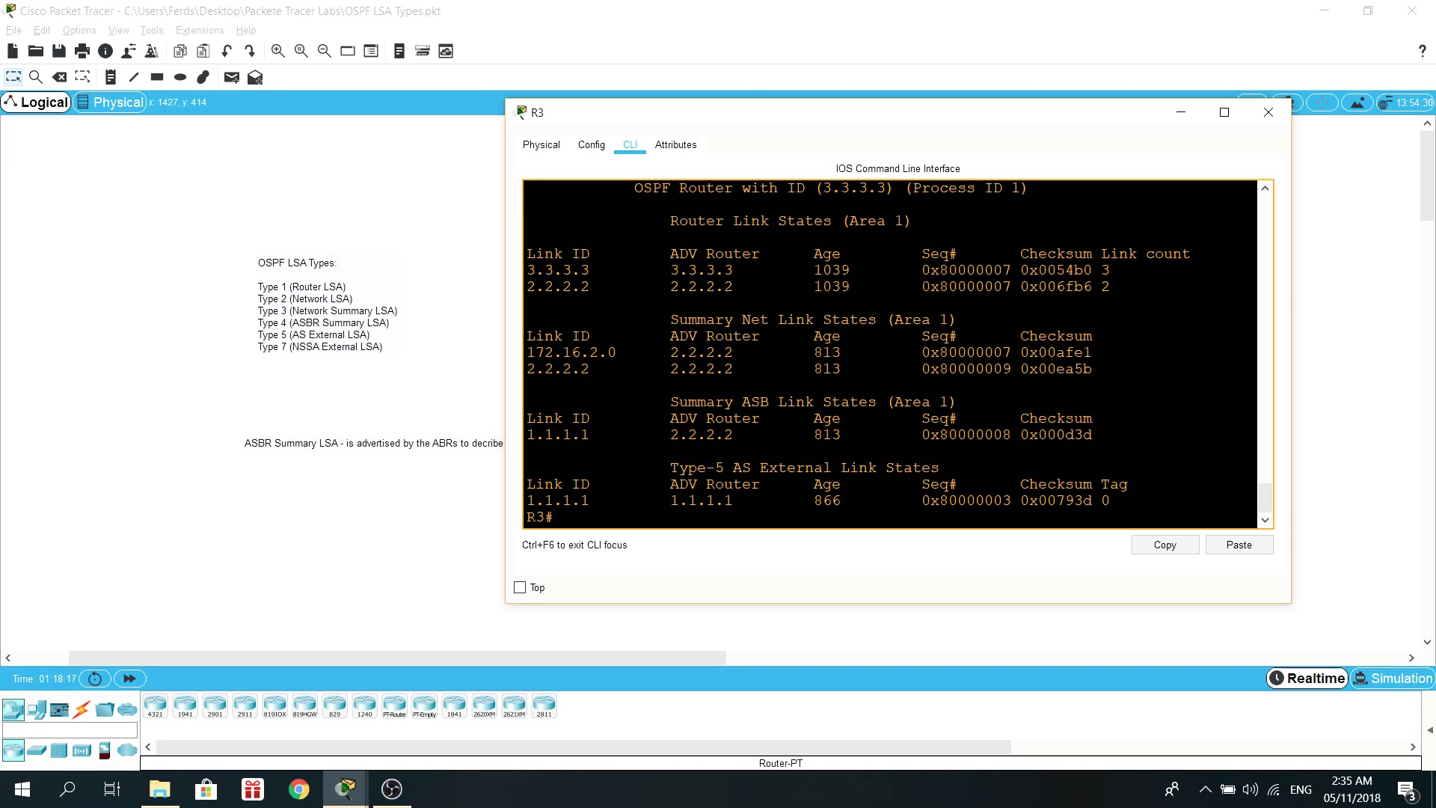
Run "show ip ospf database asbr-summary" on R3.
{"action": "key", "text": "Return"}
{"action": "key", "text": "Return"}
{"action": "type", "text": "show"}
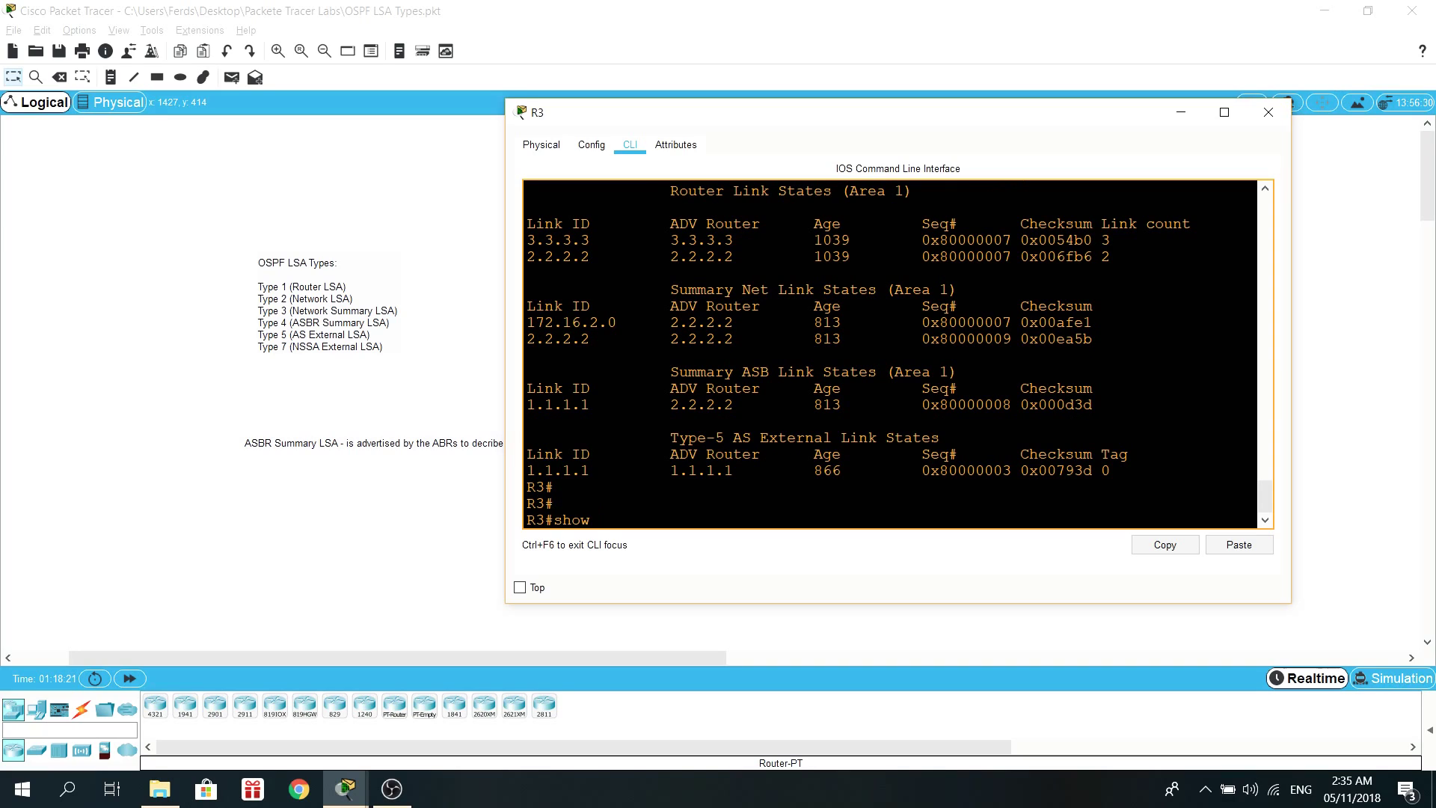
{"action": "type", "text": " ip os"}
{"action": "key", "text": "Tab"}
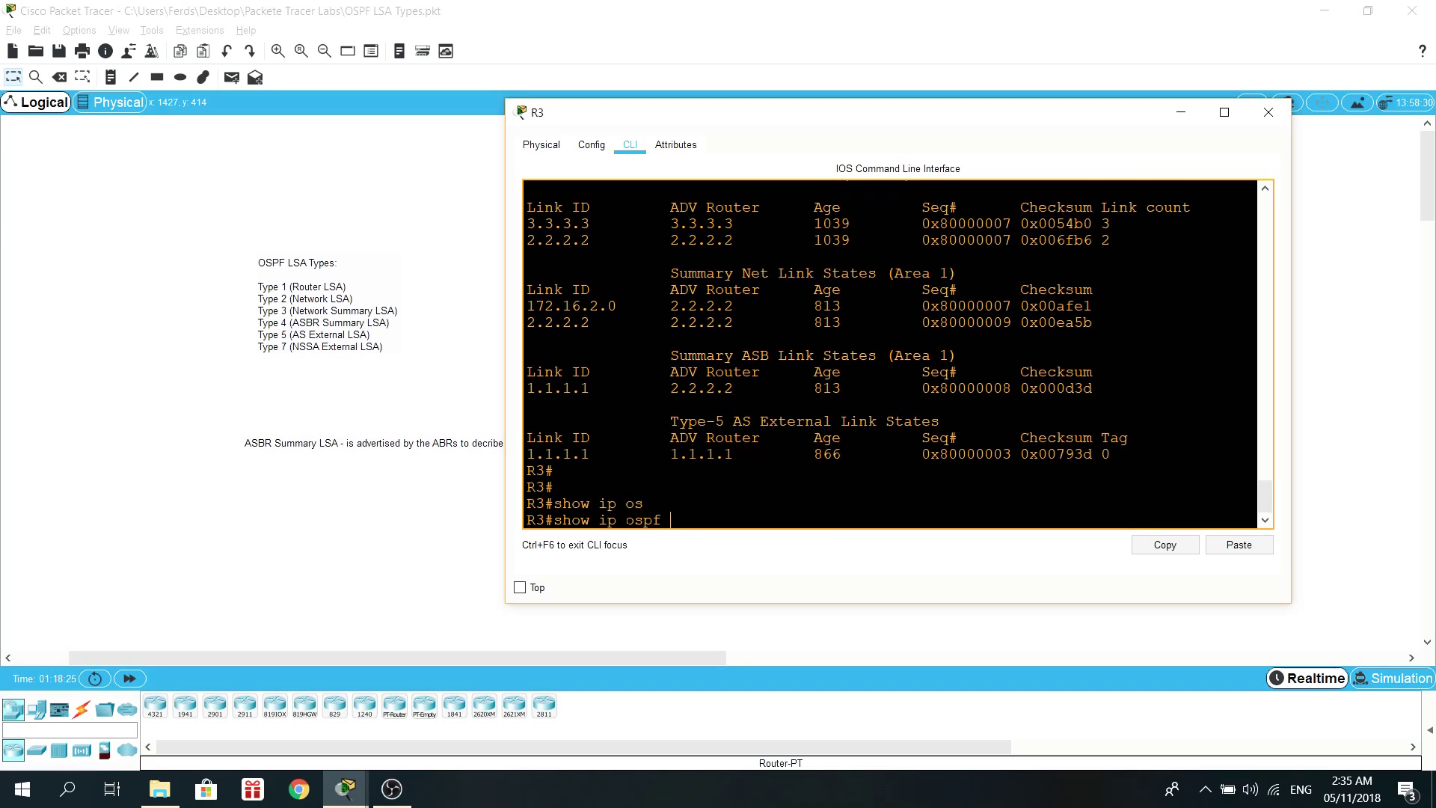
{"action": "type", "text": "da"}
{"action": "key", "text": "Tab"}
{"action": "type", "text": "as"}
{"action": "key", "text": "Tab"}
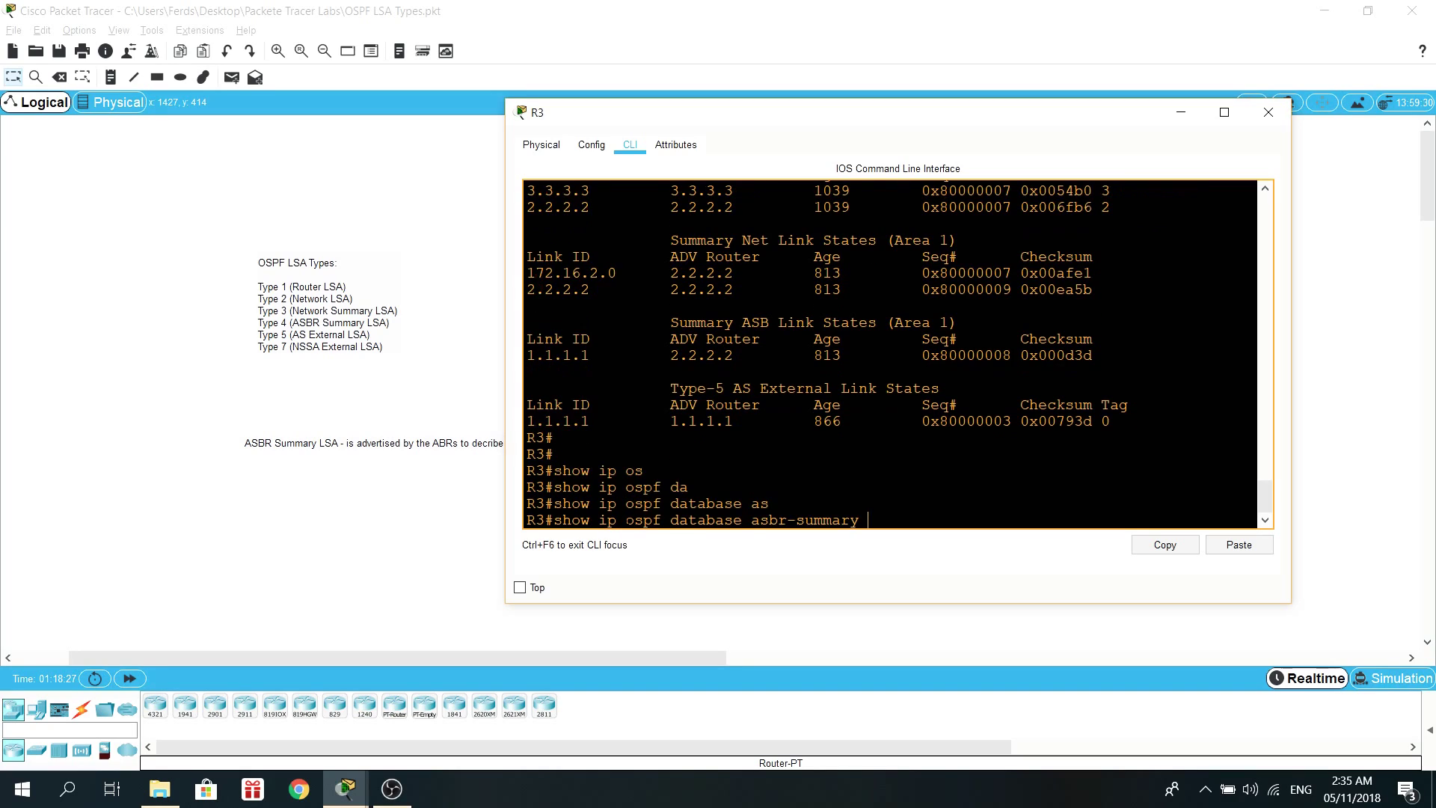
{"action": "key", "text": "Return"}
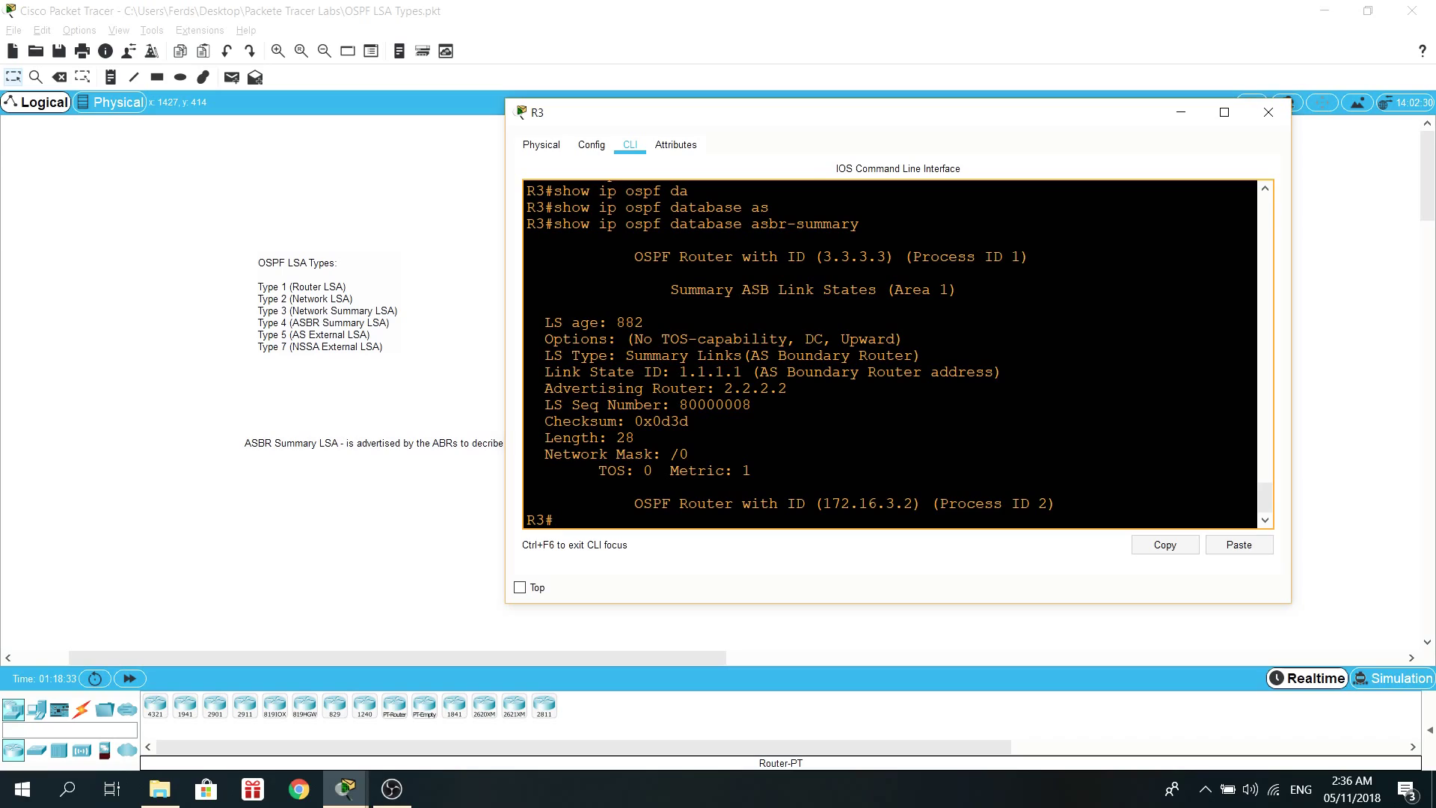
Examine the Summary ASB heading and Advertising Router line in R3's asbr-summary output, with the topology diagram visible alongside.
{"action": "left_click_drag", "start_coordinate": [780, 273], "coordinate": [778, 289]}
{"action": "left_click", "coordinate": [960, 289]}
{"action": "left_click_drag", "start_coordinate": [581, 388], "coordinate": [769, 388]}
{"action": "left_click", "coordinate": [774, 389]}
{"action": "left_click_drag", "start_coordinate": [705, 122], "coordinate": [1263, 151]}
{"action": "left_click_drag", "start_coordinate": [693, 659], "coordinate": [752, 658]}
{"action": "key", "text": "alt+Tab"}
{"action": "left_click_drag", "start_coordinate": [1137, 142], "coordinate": [1010, 160]}
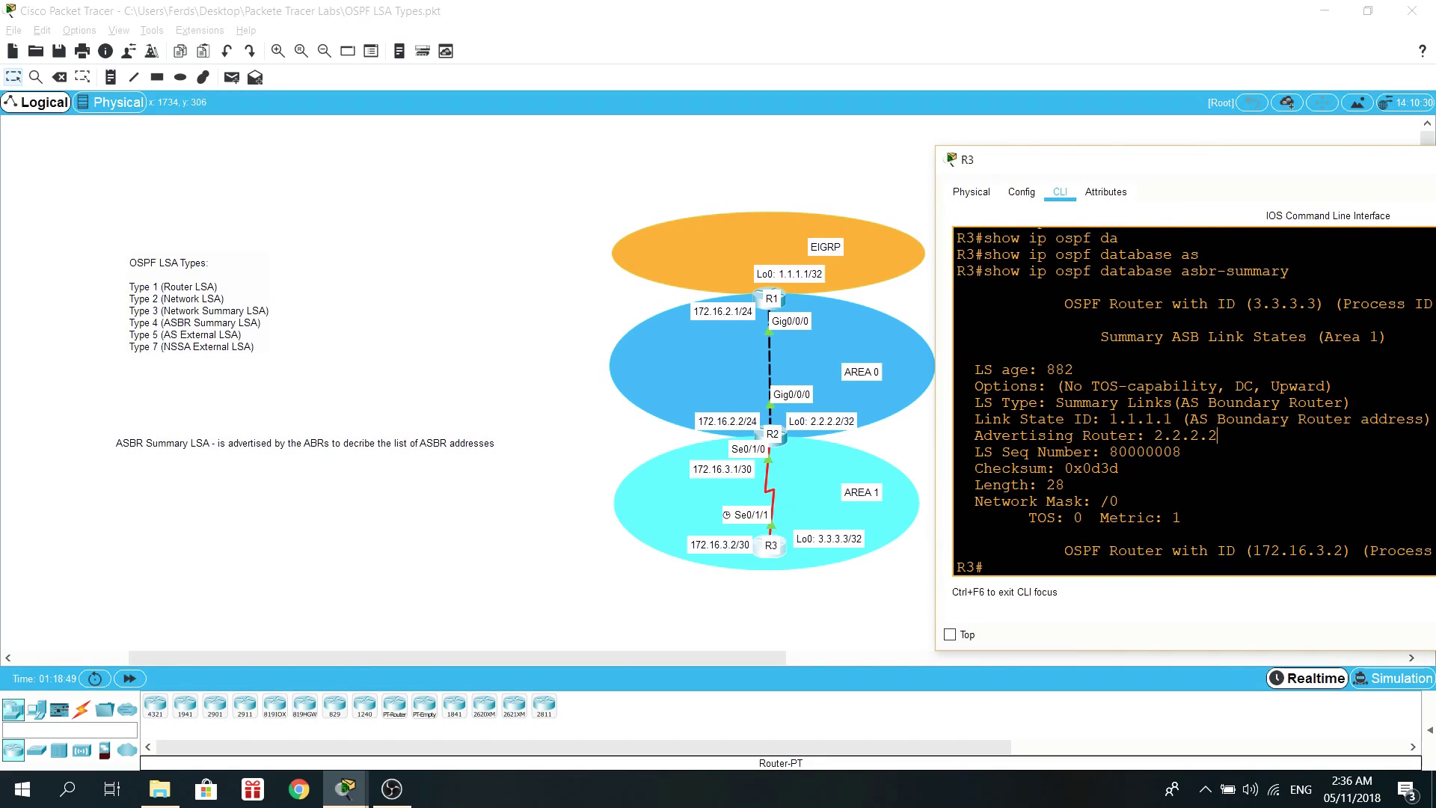
{"action": "left_click_drag", "start_coordinate": [1174, 174], "coordinate": [1072, 191]}
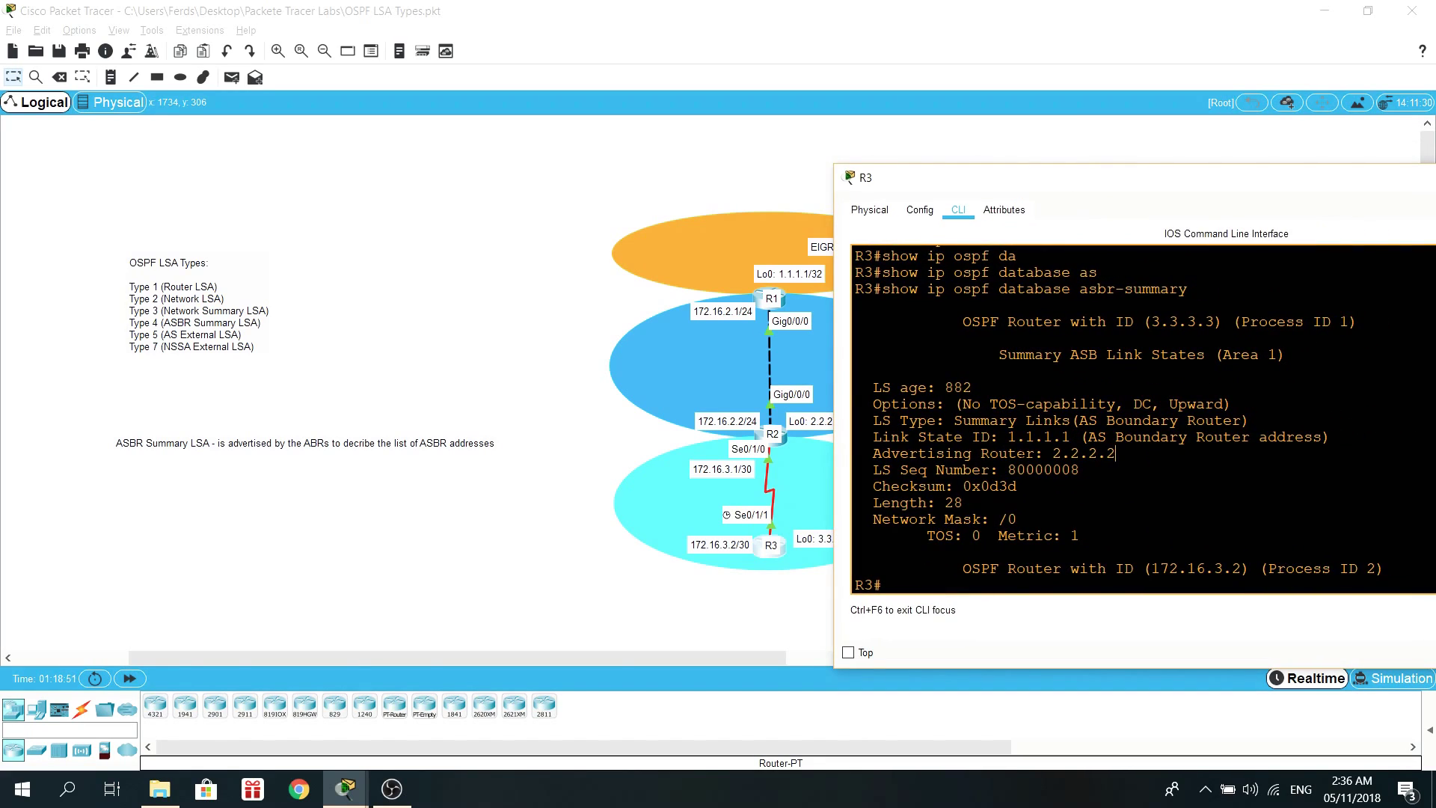
Examine the Link State ID line with the AS Boundary Router address in R3's output, and close R3's window.
{"action": "left_click_drag", "start_coordinate": [1007, 437], "coordinate": [1062, 437]}
{"action": "left_click", "coordinate": [1093, 436]}
{"action": "left_click_drag", "start_coordinate": [1329, 436], "coordinate": [866, 439]}
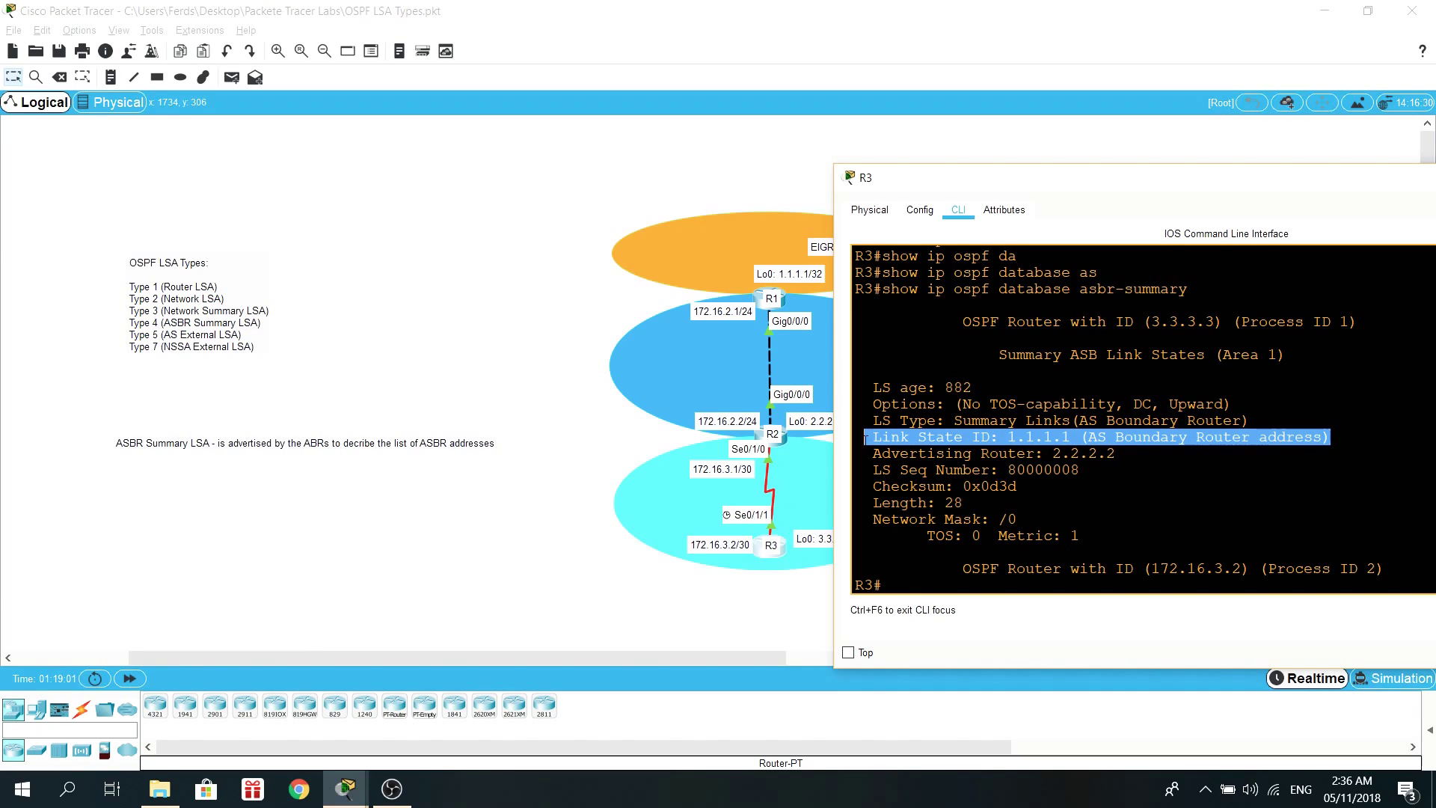
{"action": "left_click_drag", "start_coordinate": [1069, 183], "coordinate": [667, 178]}
{"action": "left_click", "coordinate": [981, 382]}
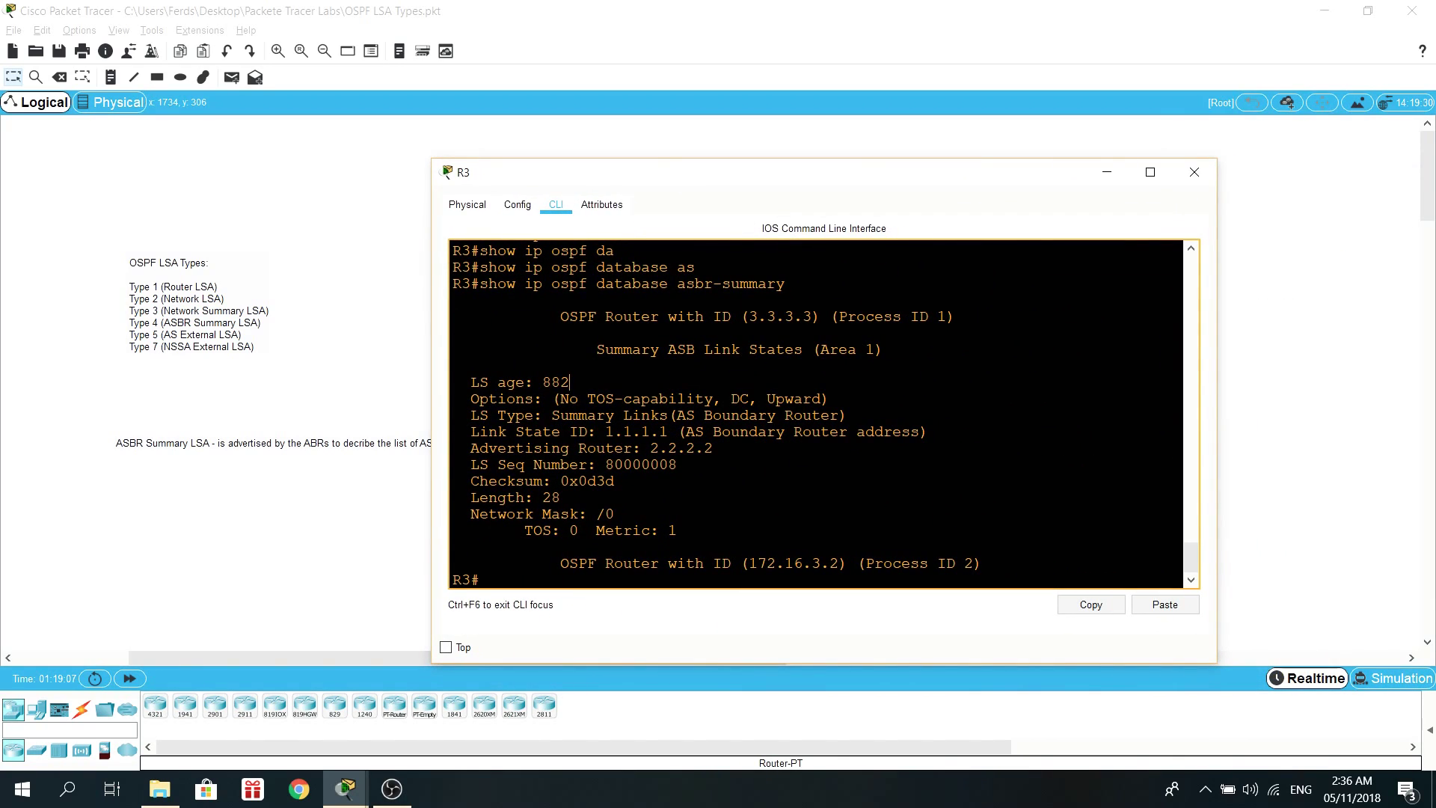
{"action": "left_click", "coordinate": [1194, 172]}
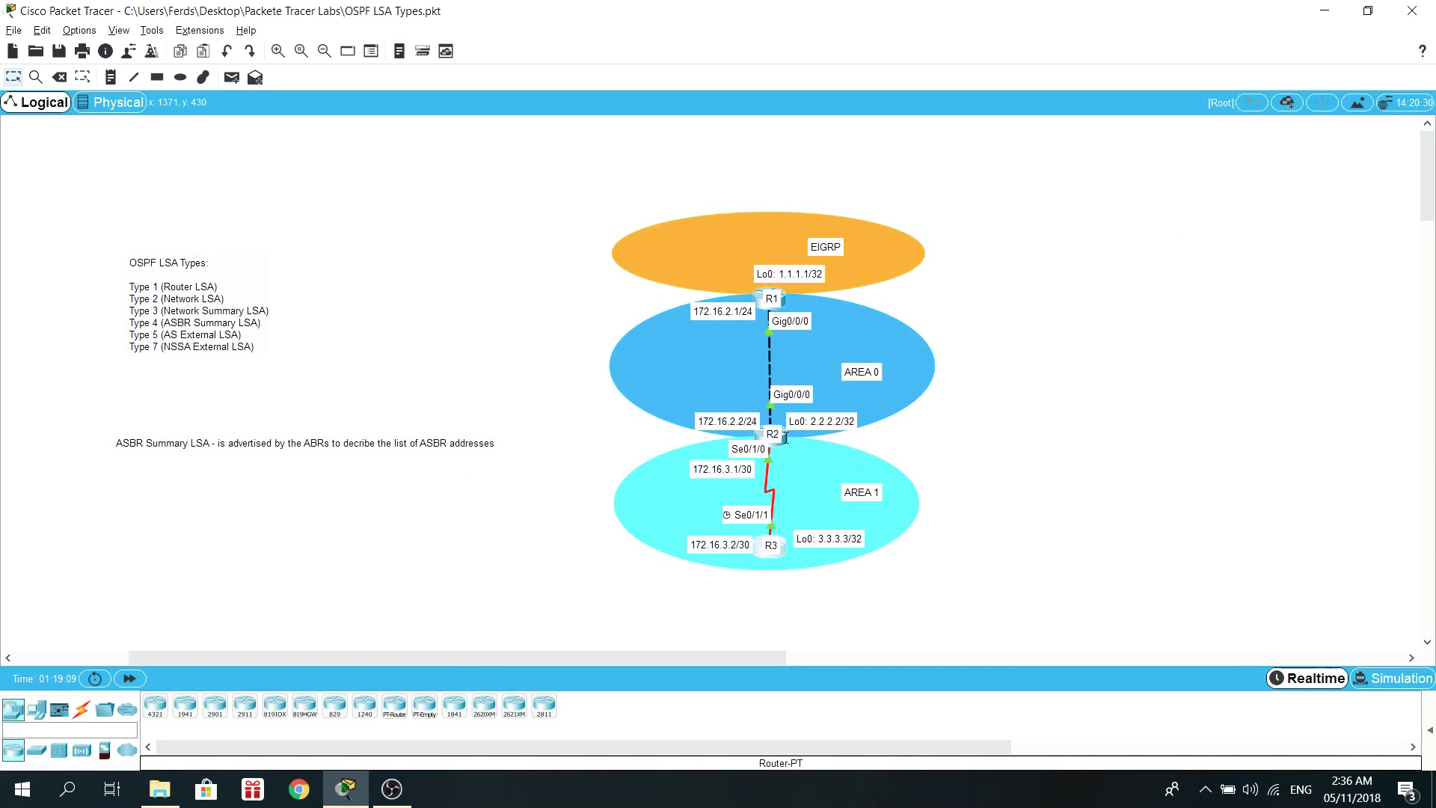
Open R2's command line, enlarge its window and place it beside the topology diagram.
{"action": "left_click", "coordinate": [793, 444]}
{"action": "left_click", "coordinate": [770, 434]}
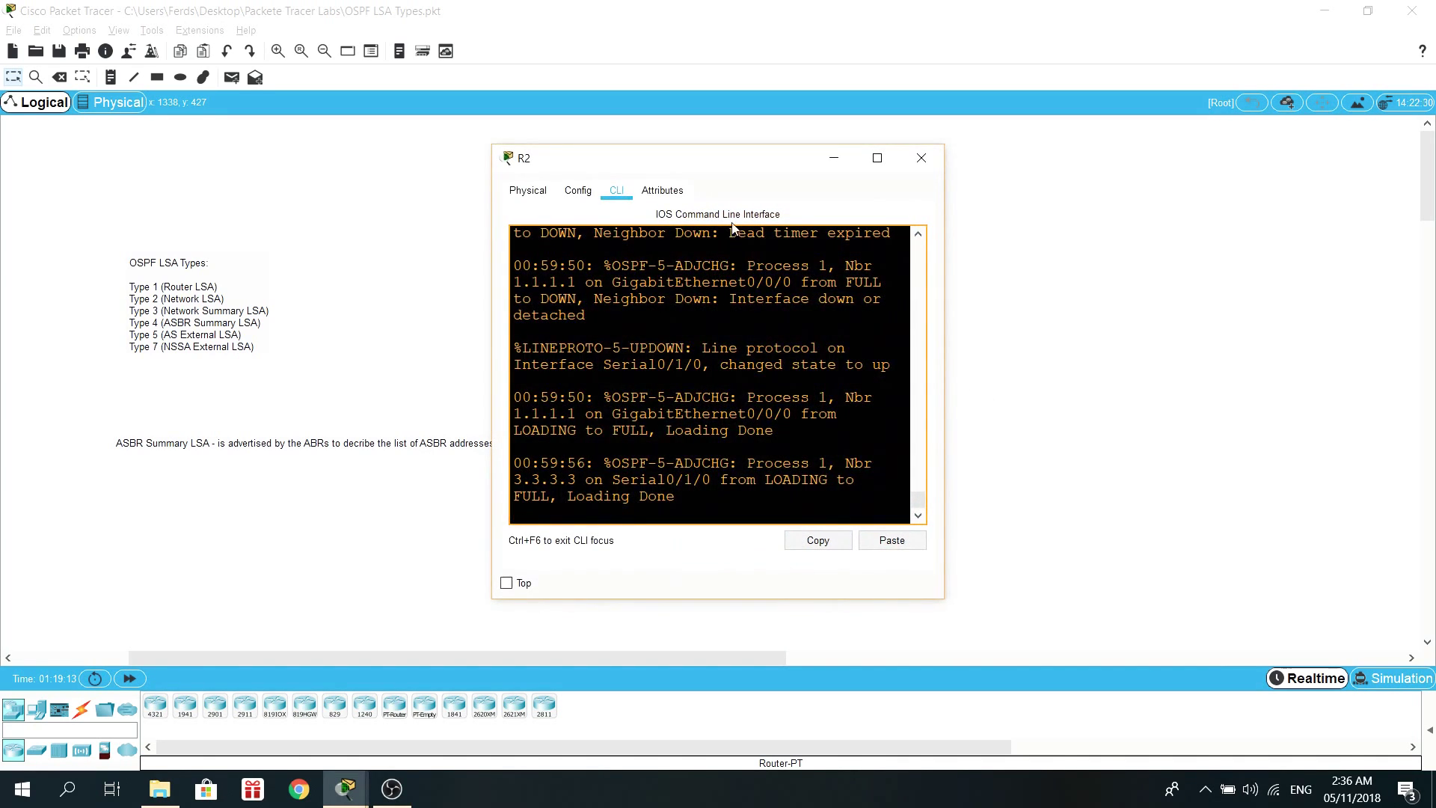
{"action": "left_click_drag", "start_coordinate": [737, 160], "coordinate": [580, 130]}
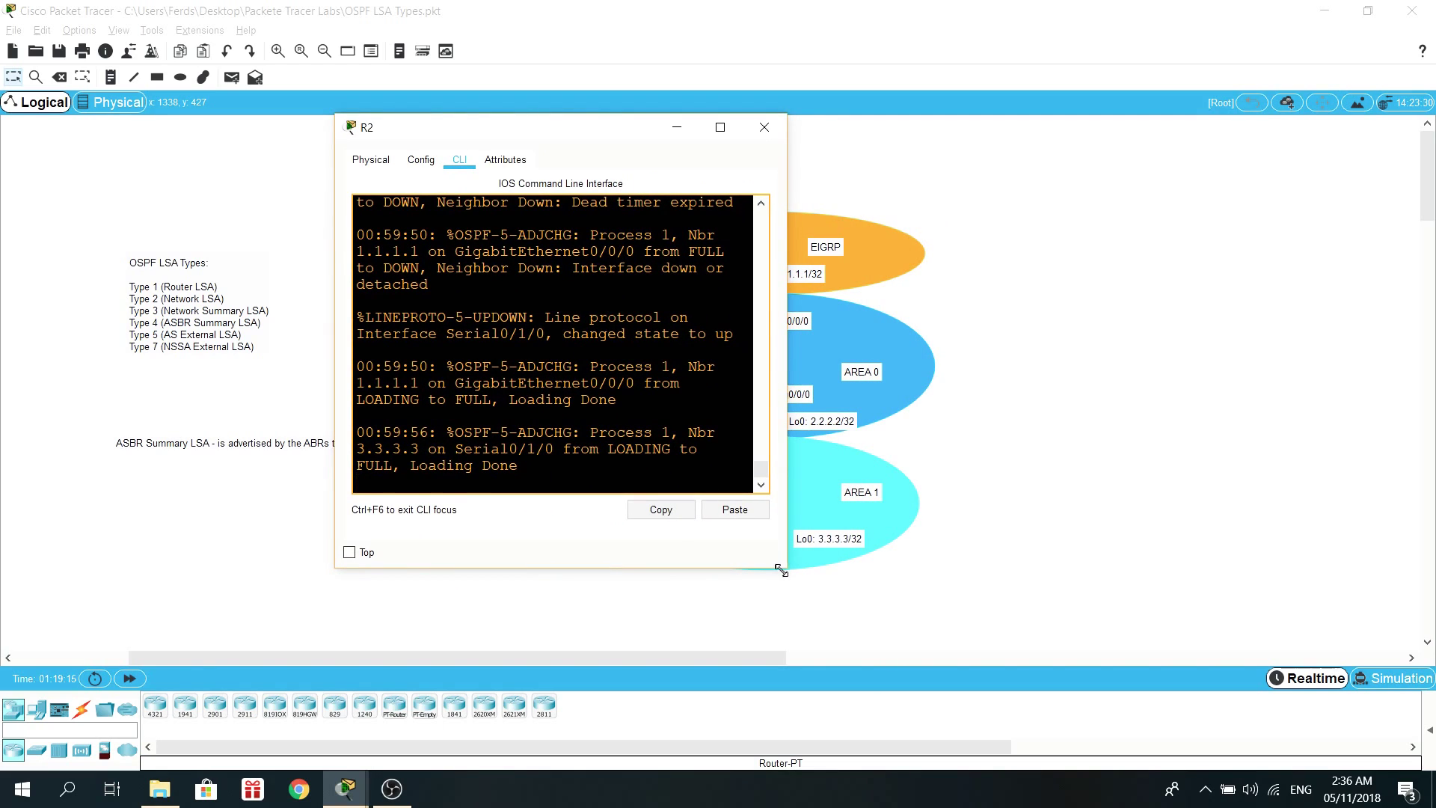
{"action": "left_click_drag", "start_coordinate": [780, 570], "coordinate": [1208, 609]}
{"action": "left_click_drag", "start_coordinate": [822, 131], "coordinate": [1404, 177]}
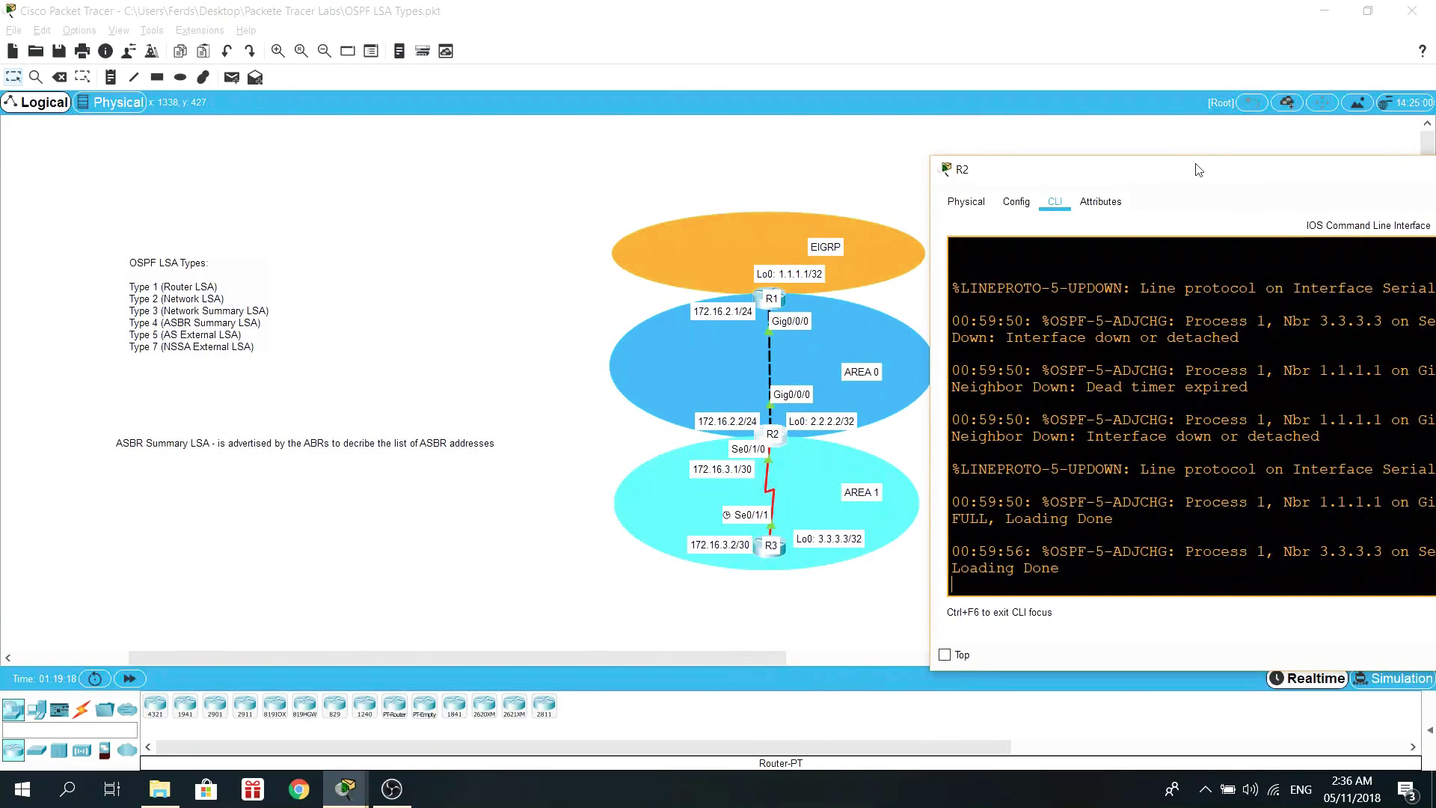
{"action": "left_click_drag", "start_coordinate": [1199, 171], "coordinate": [1222, 102]}
Enter privileged mode on R2 and run "show ip ospf database", paging to the end of the output.
{"action": "key", "text": "Return"}
{"action": "type", "text": "en"}
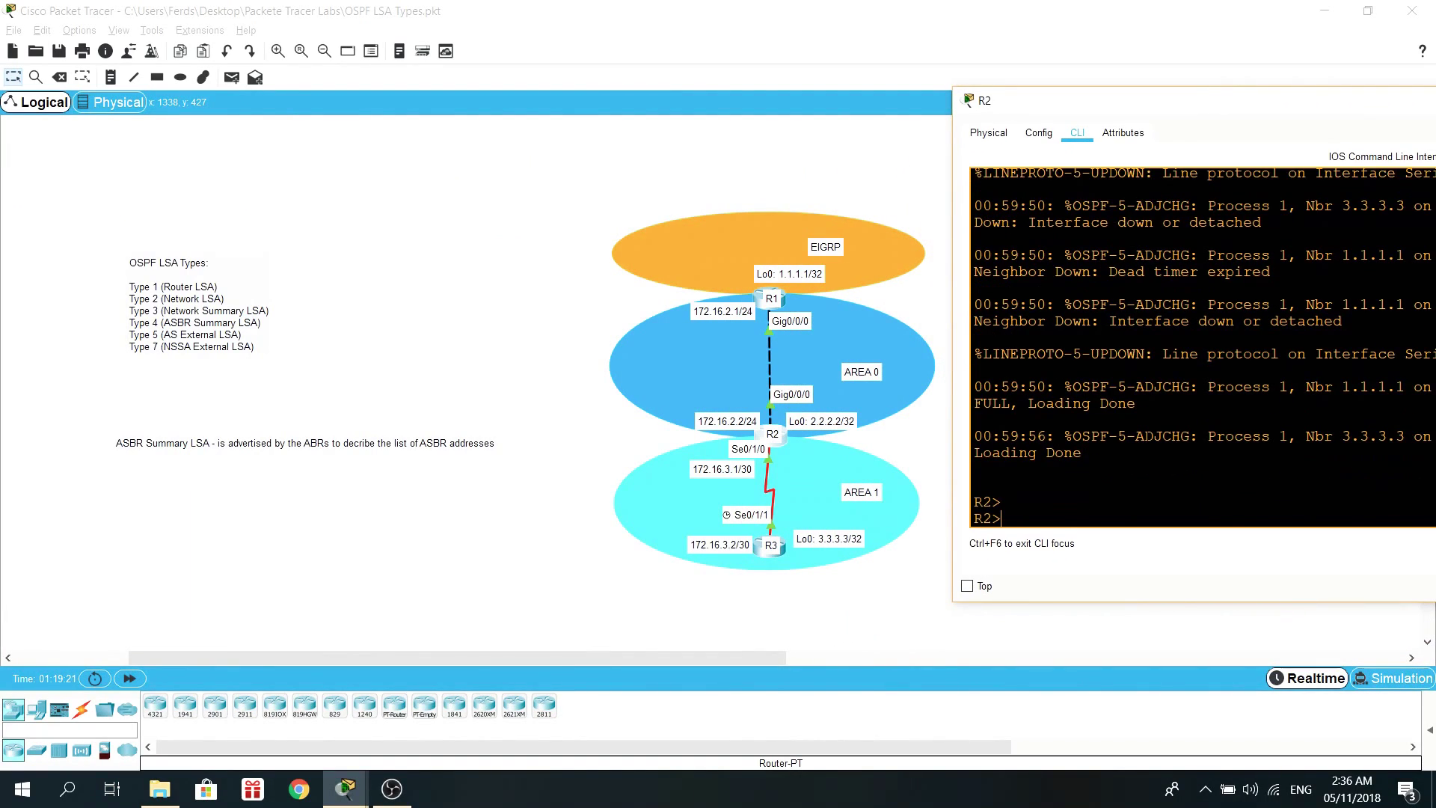
{"action": "key", "text": "Return"}
{"action": "type", "text": "show"}
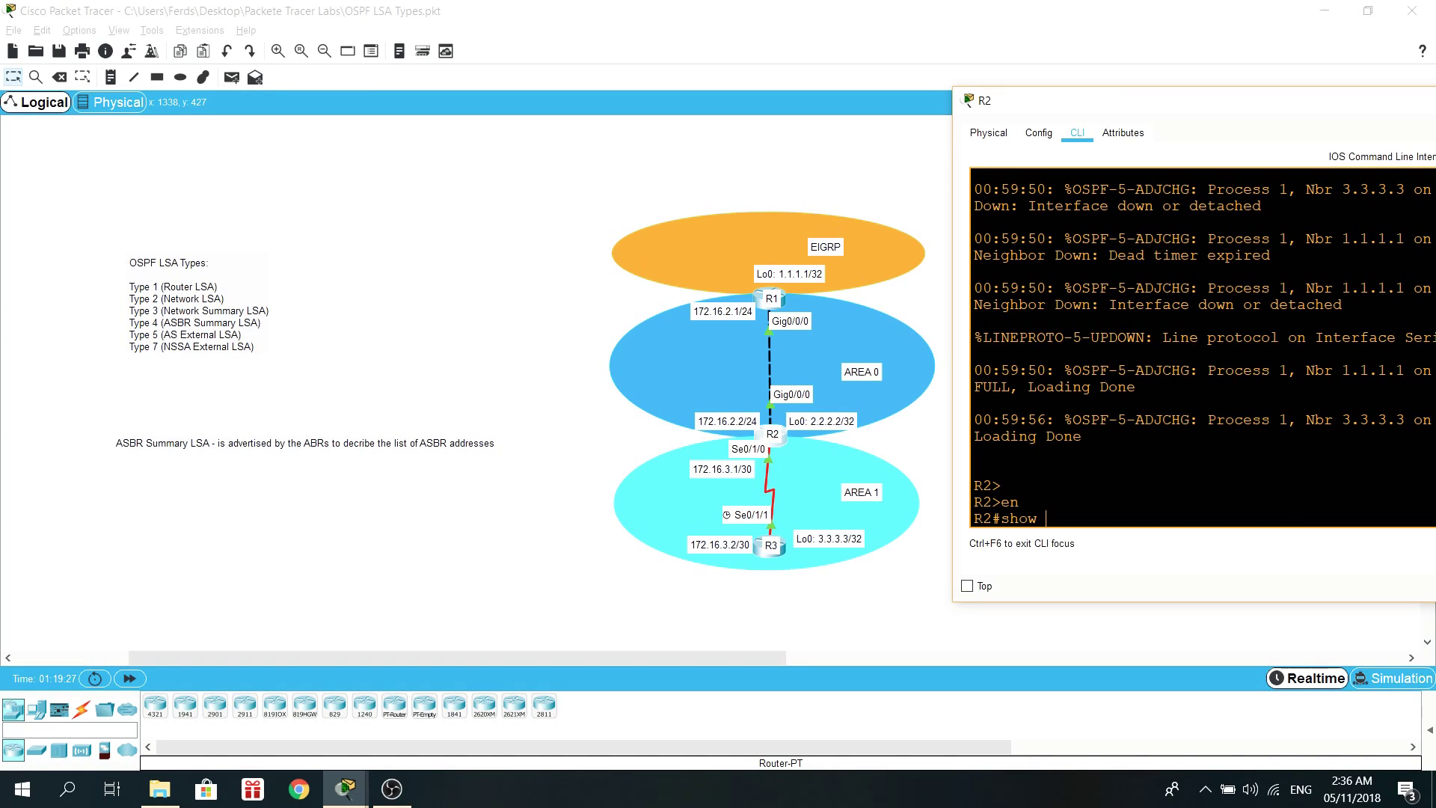
{"action": "type", "text": "ip ospf da"}
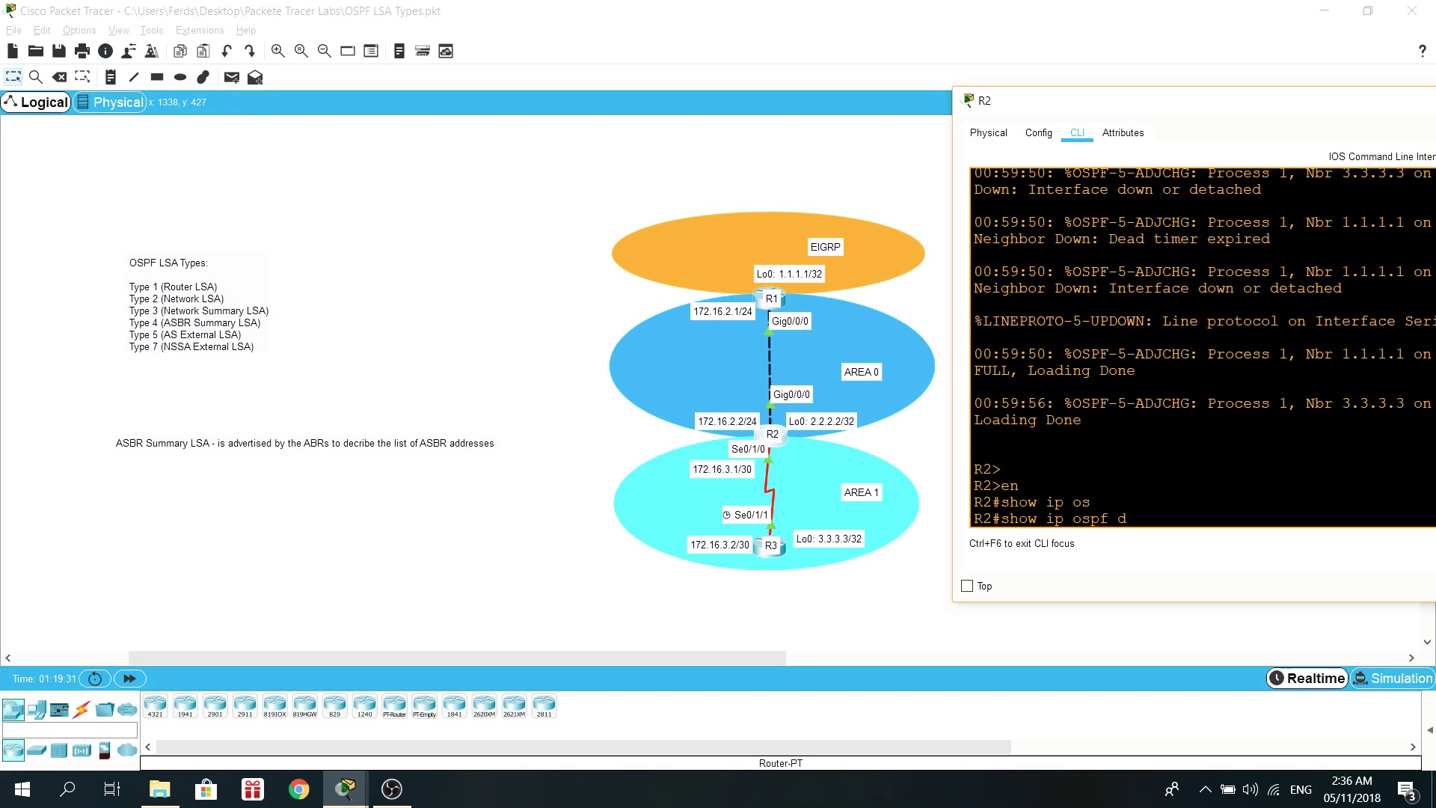
{"action": "key", "text": "Tab"}
{"action": "key", "text": "Return"}
{"action": "key", "text": "space"}
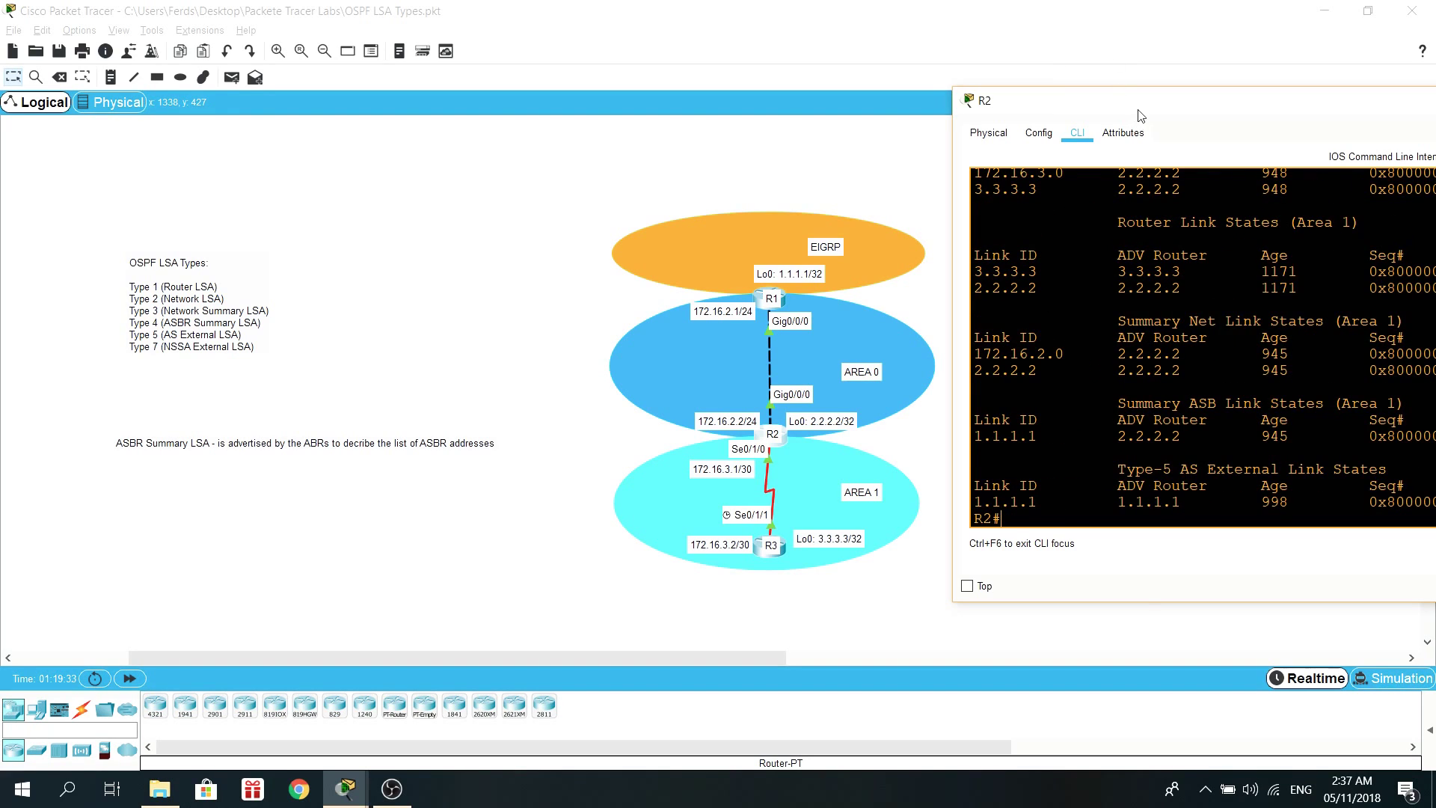
Bring R2's full output into view and examine its Area 0 Router, Net and Summary Net Link States sections.
{"action": "left_click_drag", "start_coordinate": [1136, 109], "coordinate": [518, 131]}
{"action": "scroll", "coordinate": [765, 370], "scroll_direction": "up", "scroll_amount": 2}
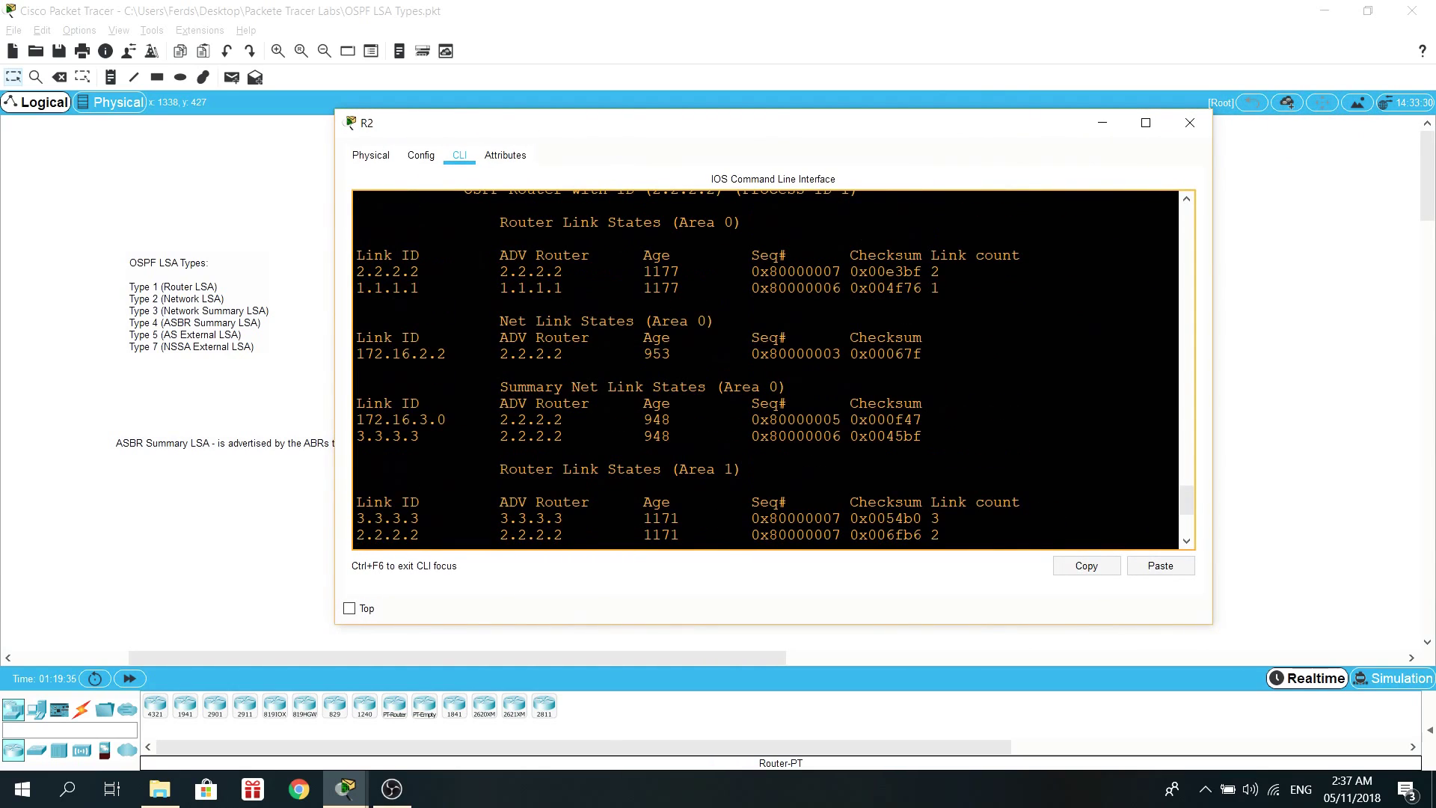
{"action": "left_click_drag", "start_coordinate": [500, 222], "coordinate": [555, 222]}
{"action": "left_click_drag", "start_coordinate": [500, 321], "coordinate": [608, 321]}
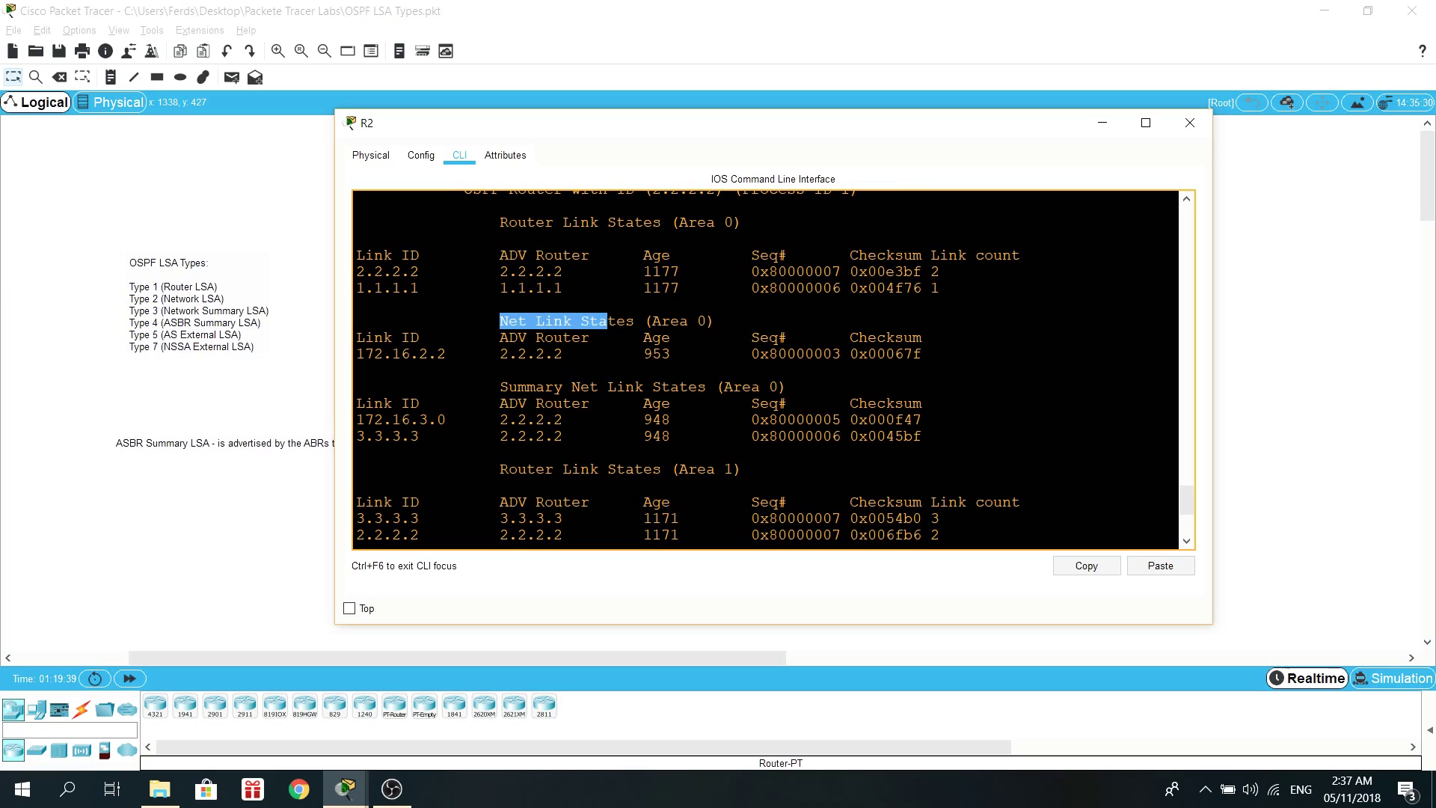
{"action": "left_click_drag", "start_coordinate": [518, 387], "coordinate": [580, 387]}
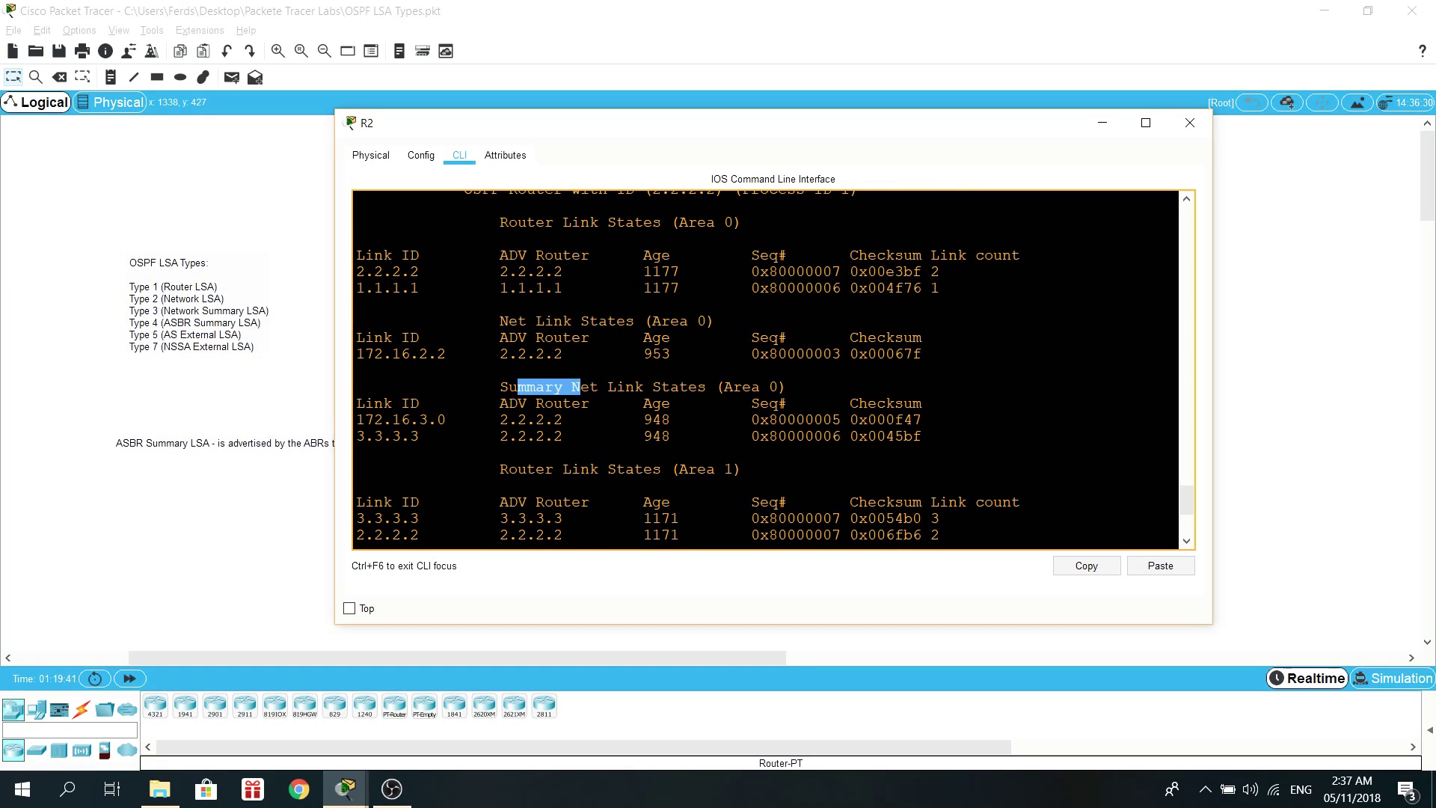
{"action": "scroll", "coordinate": [540, 420], "scroll_direction": "down", "scroll_amount": 1}
{"action": "left_click_drag", "start_coordinate": [926, 392], "coordinate": [491, 308]}
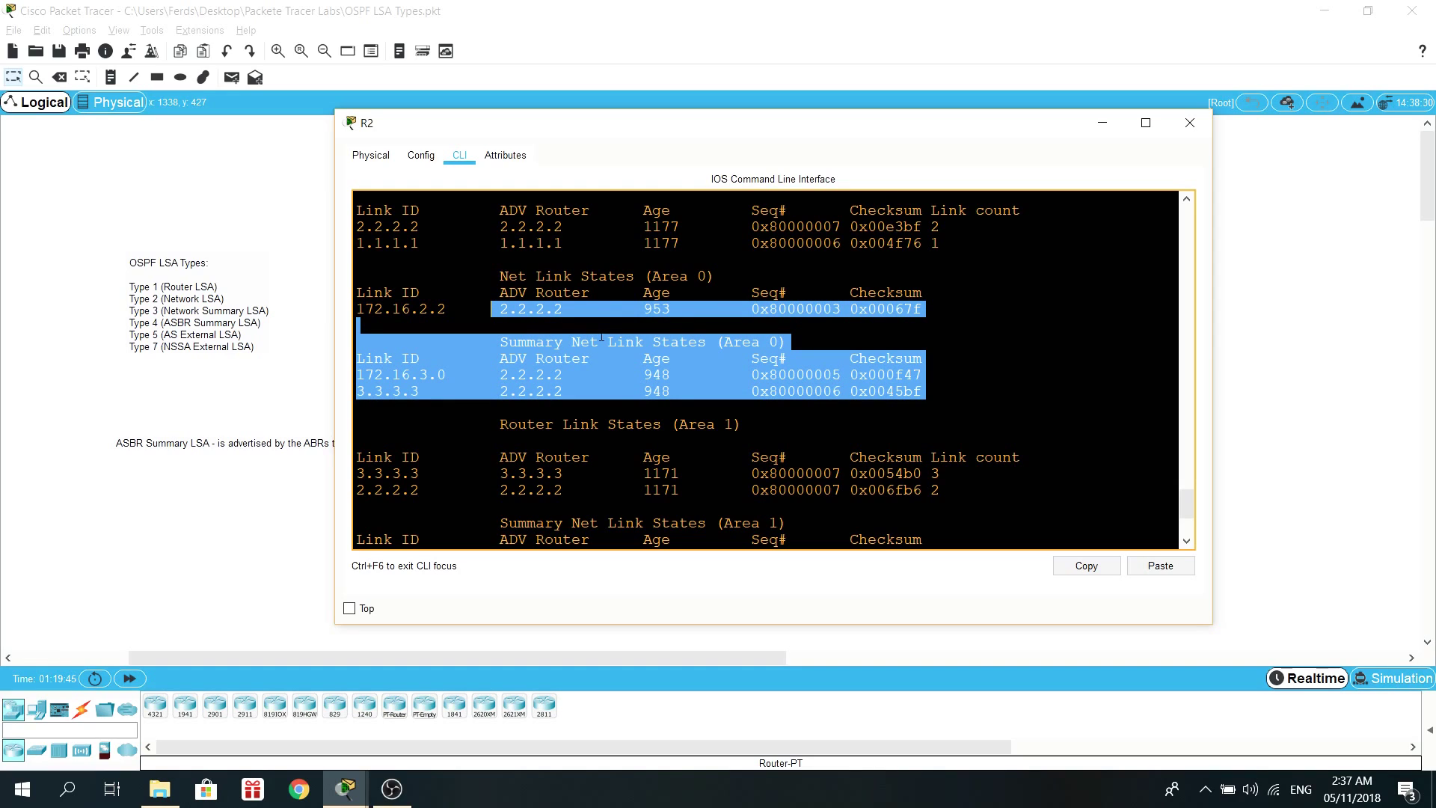
{"action": "scroll", "coordinate": [686, 349], "scroll_direction": "up", "scroll_amount": 1}
{"action": "left_click_drag", "start_coordinate": [923, 436], "coordinate": [357, 222]}
{"action": "scroll", "coordinate": [661, 357], "scroll_direction": "down", "scroll_amount": 2}
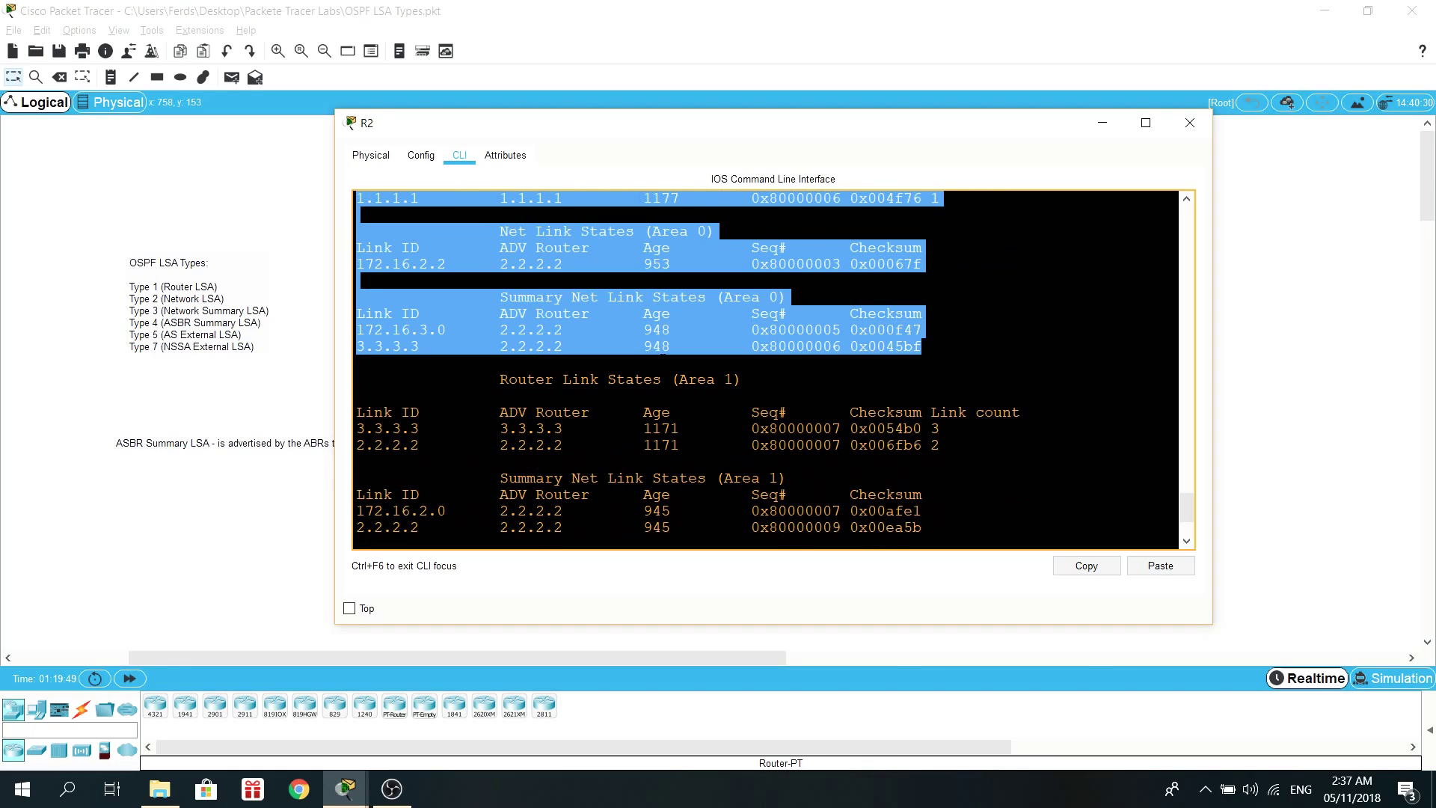
{"action": "left_click", "coordinate": [608, 412]}
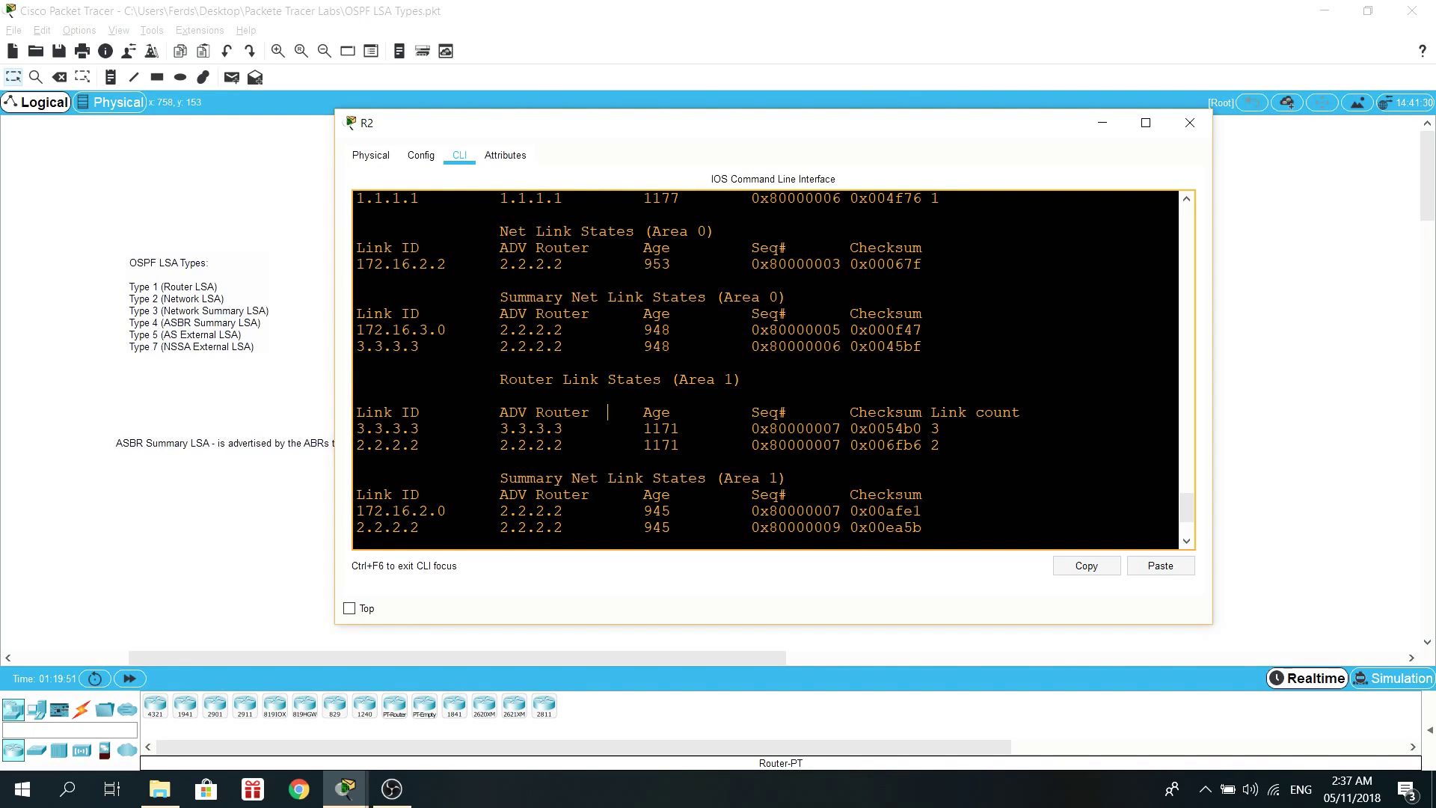
Examine the Router Link States and Summary Net Link States sections for Area 1 in R2's output.
{"action": "left_click_drag", "start_coordinate": [499, 380], "coordinate": [625, 379]}
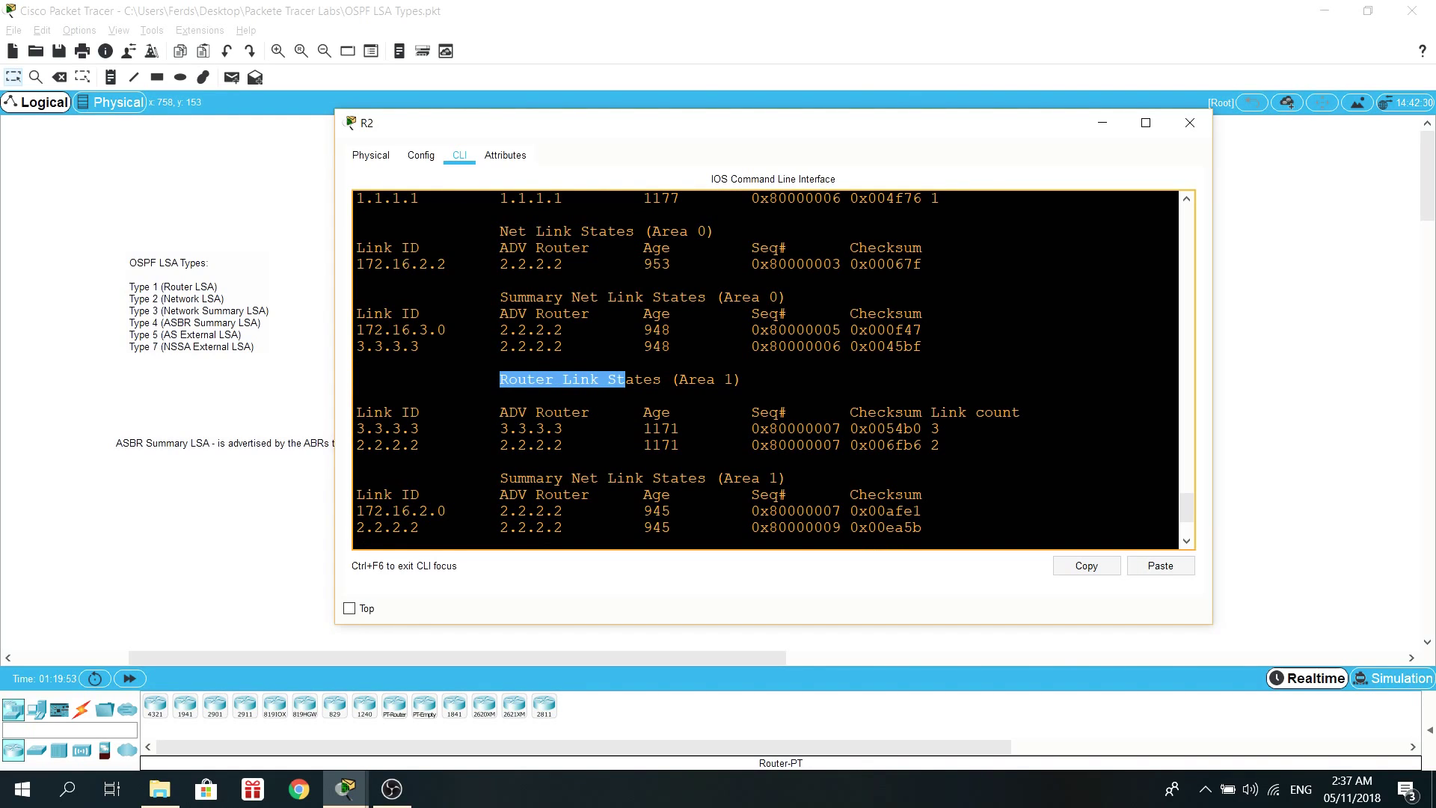
{"action": "scroll", "coordinate": [625, 379], "scroll_direction": "down", "scroll_amount": 2}
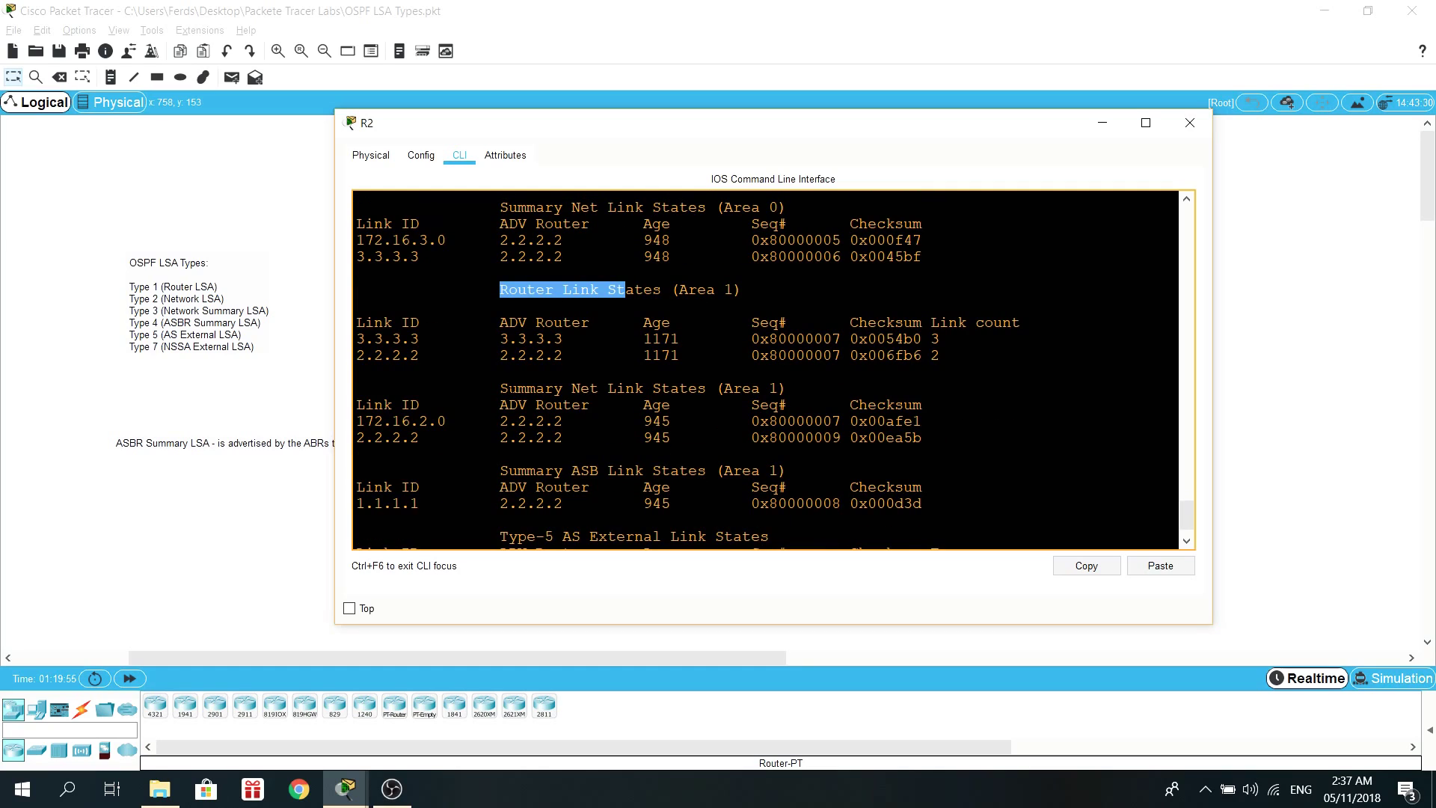
{"action": "left_click_drag", "start_coordinate": [516, 389], "coordinate": [696, 405]}
{"action": "scroll", "coordinate": [696, 405], "scroll_direction": "down", "scroll_amount": 1}
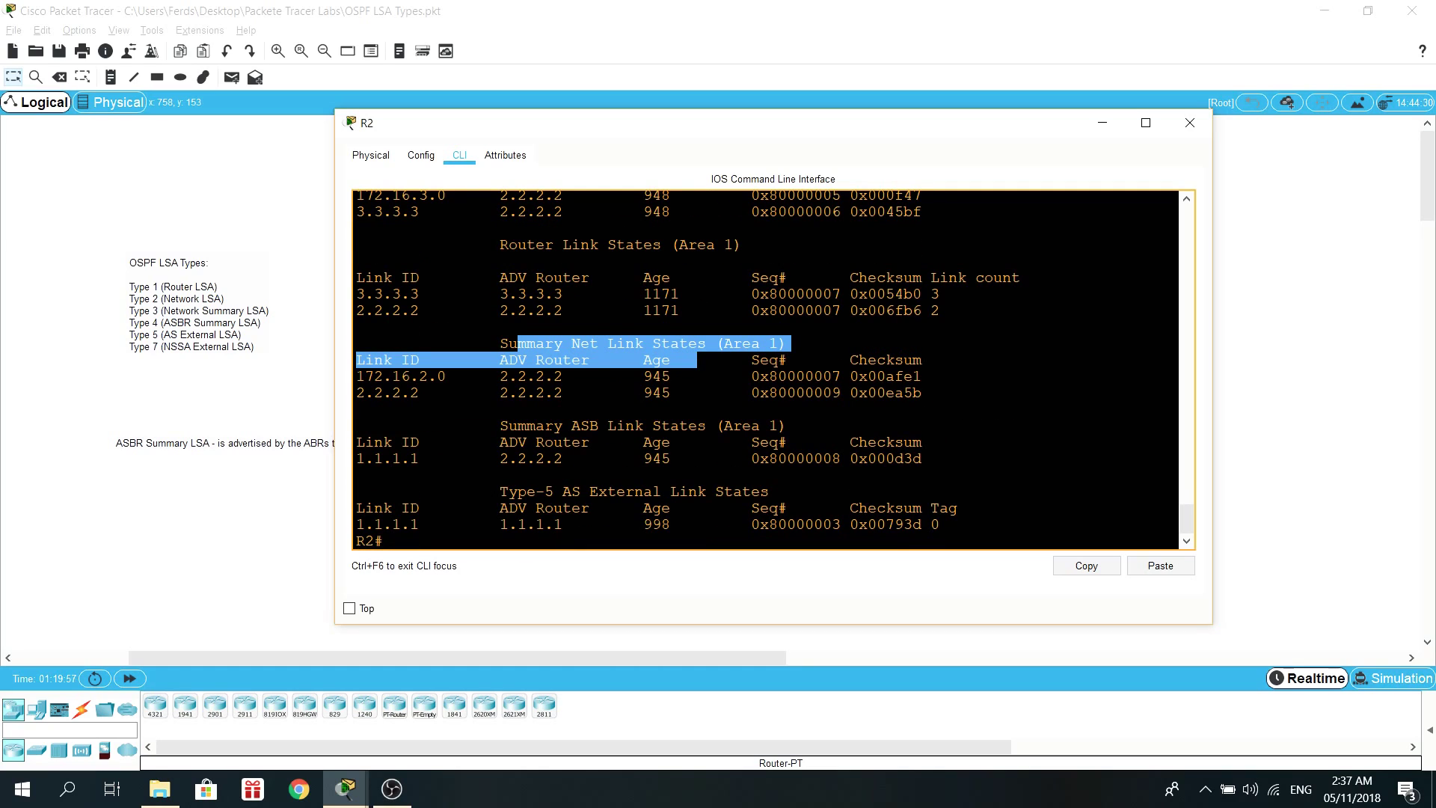
Examine the Link ID of R2's Summary ASB entry for Area 1, and minimize the window to show the topology.
{"action": "left_click_drag", "start_coordinate": [356, 457], "coordinate": [427, 457]}
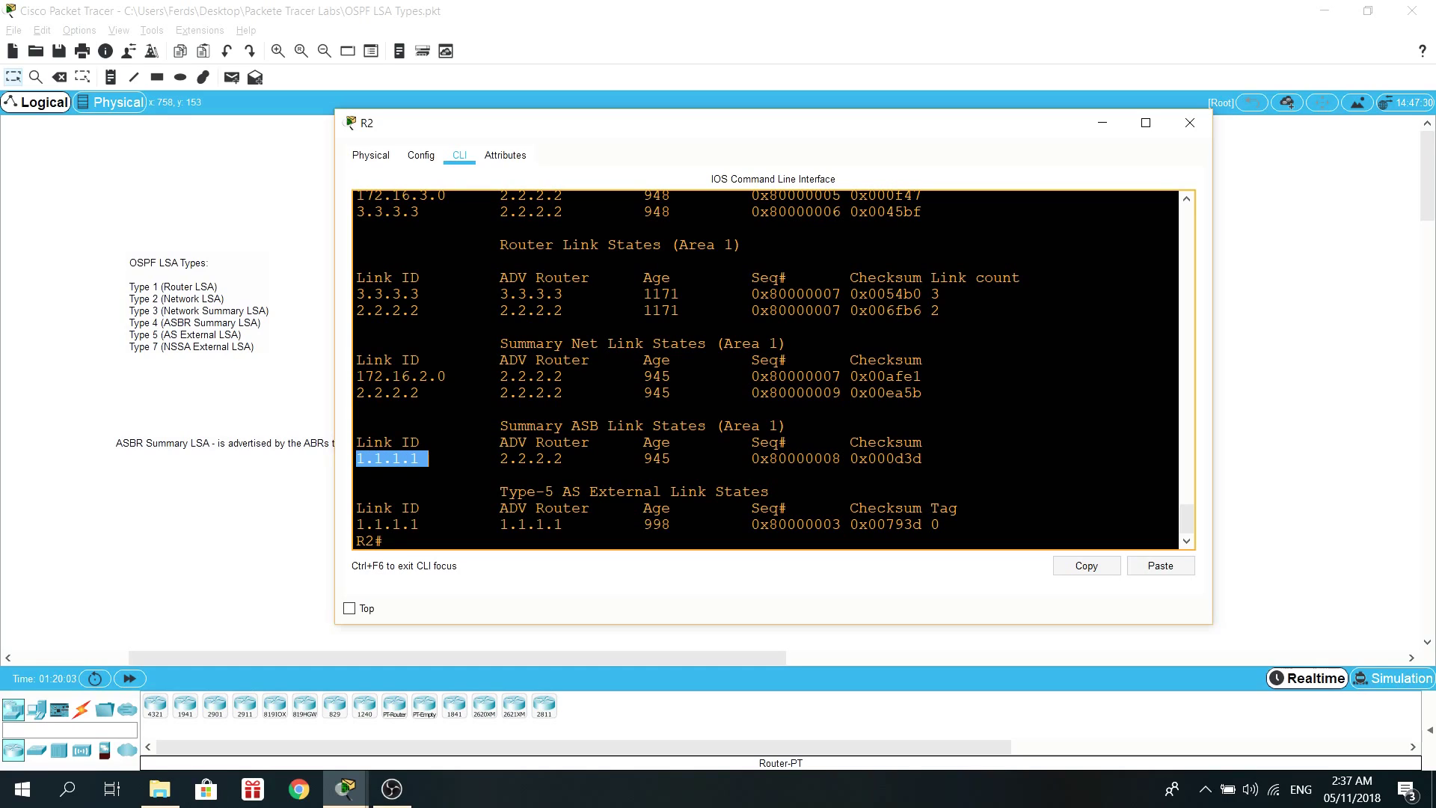
{"action": "scroll", "coordinate": [770, 370], "scroll_direction": "down", "scroll_amount": 1}
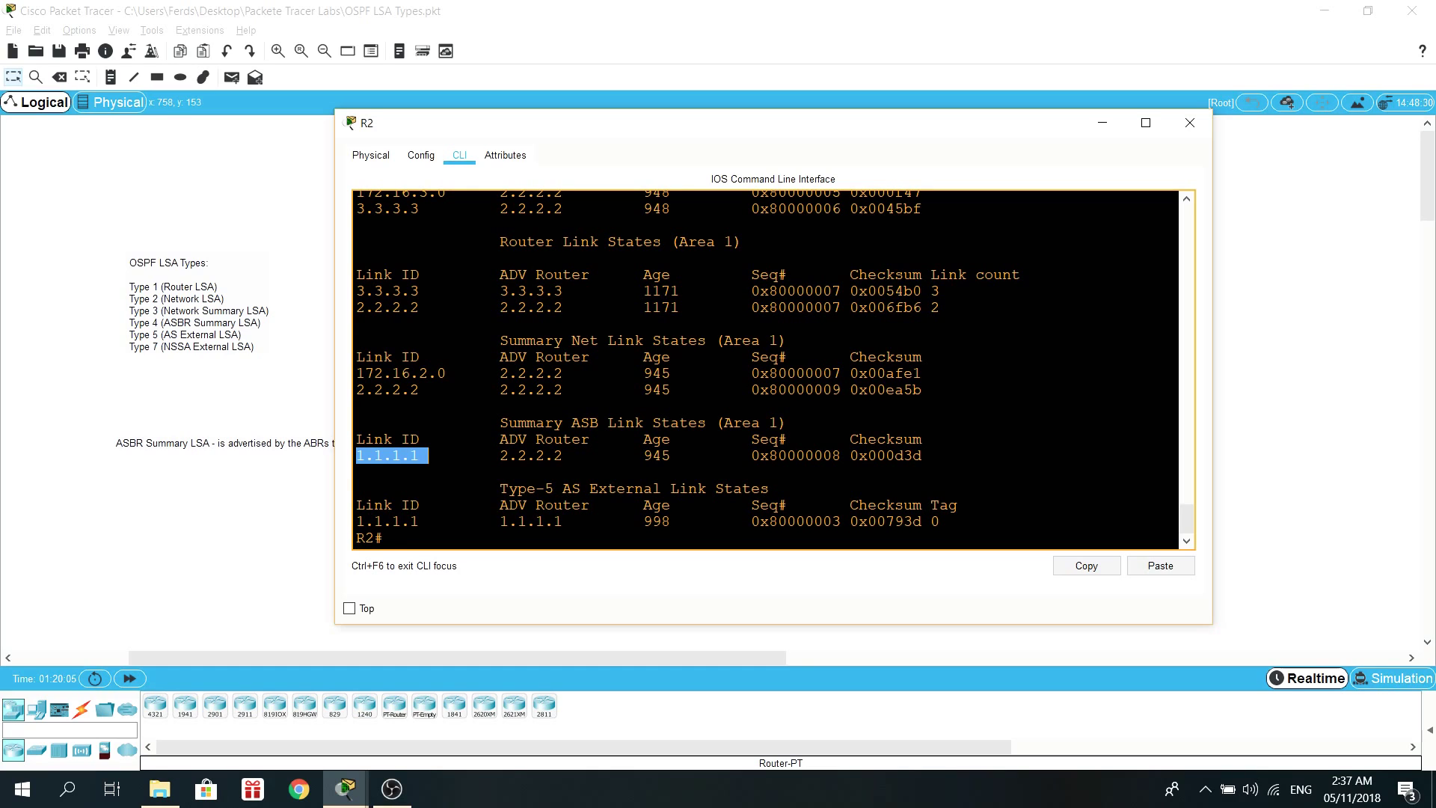
{"action": "left_click", "coordinate": [429, 456]}
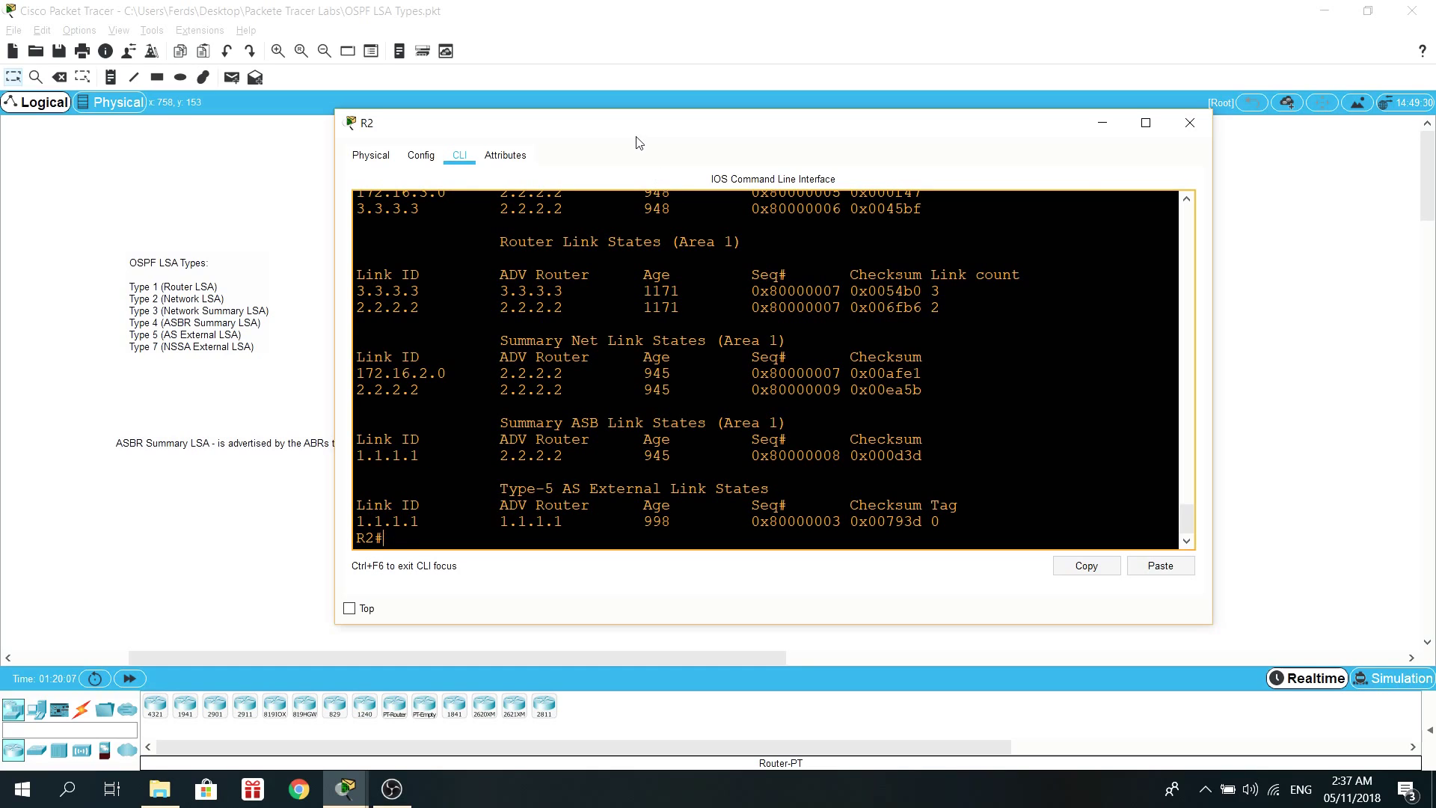
{"action": "left_click", "coordinate": [1102, 135]}
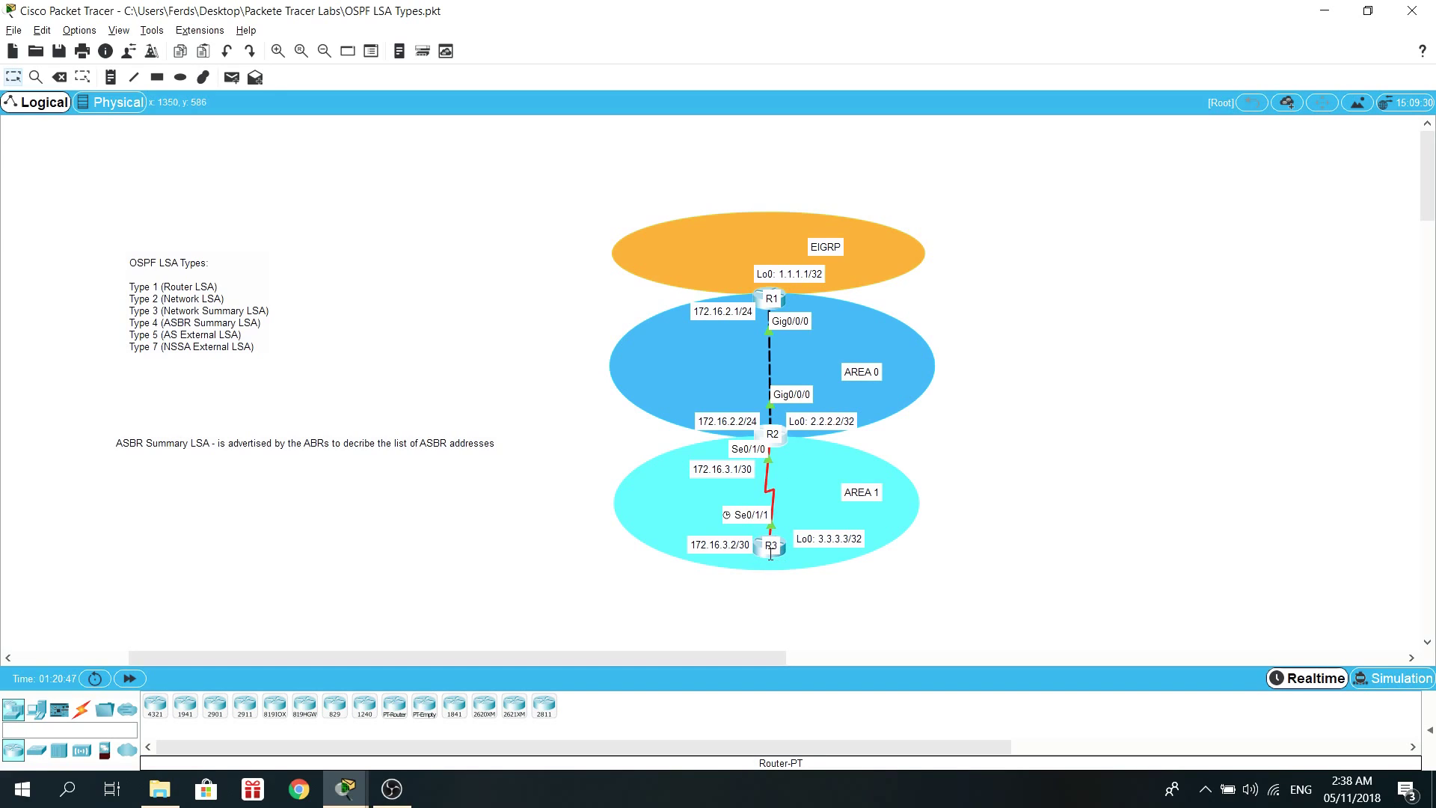
Restore R2's minimized window and close it to return to the topology diagram.
{"action": "mouse_move", "coordinate": [779, 554]}
{"action": "left_click", "coordinate": [347, 789]}
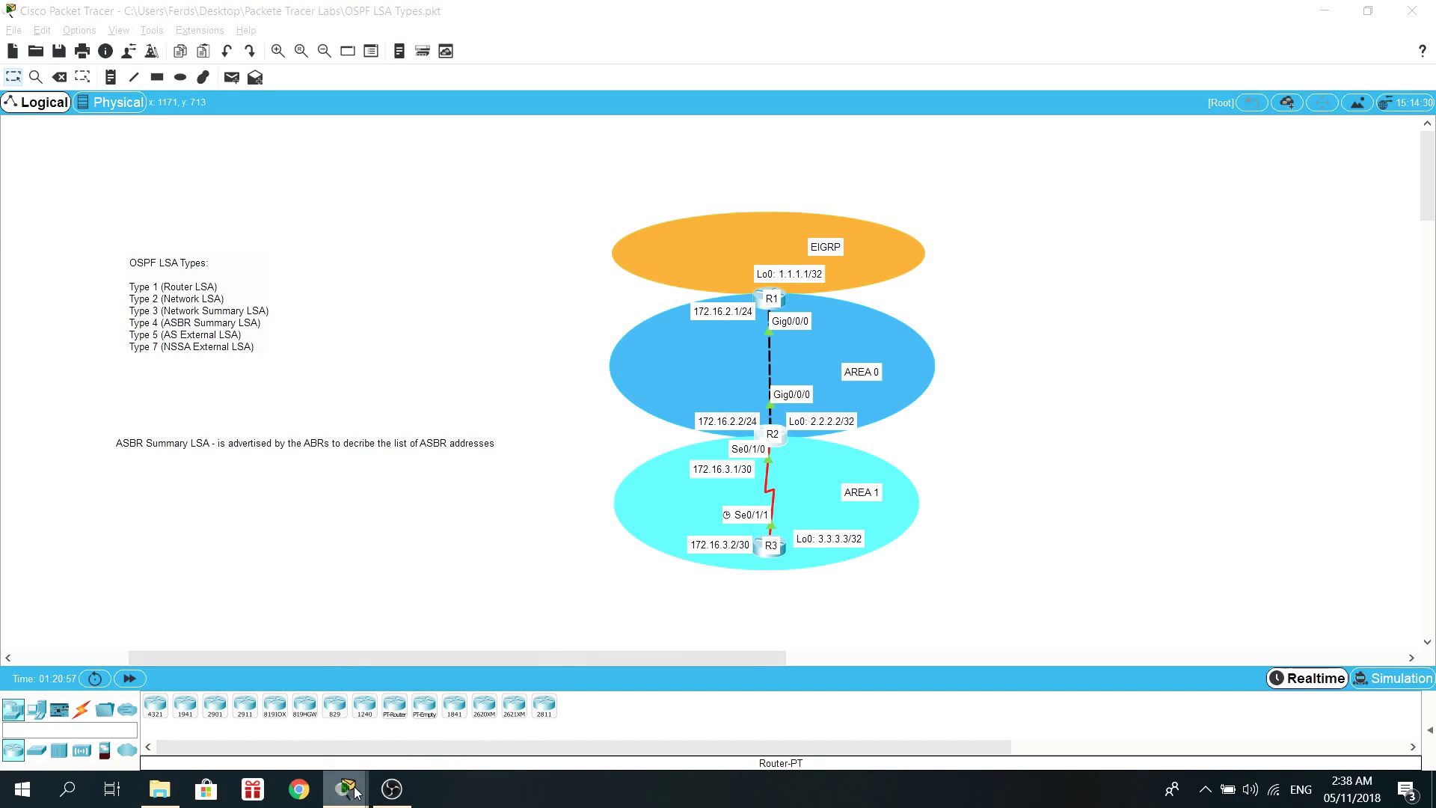
{"action": "left_click", "coordinate": [434, 682]}
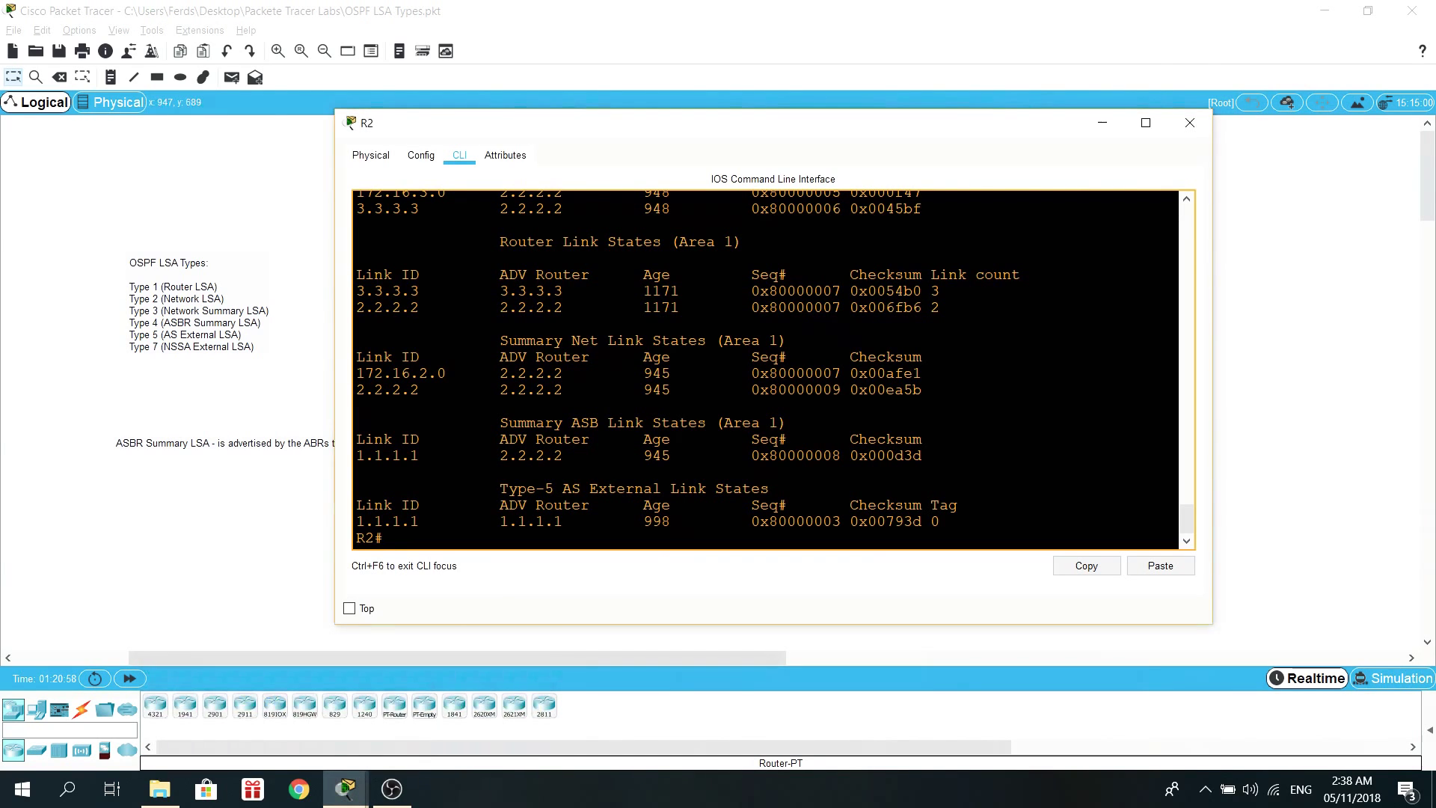
{"action": "left_click", "coordinate": [1188, 122]}
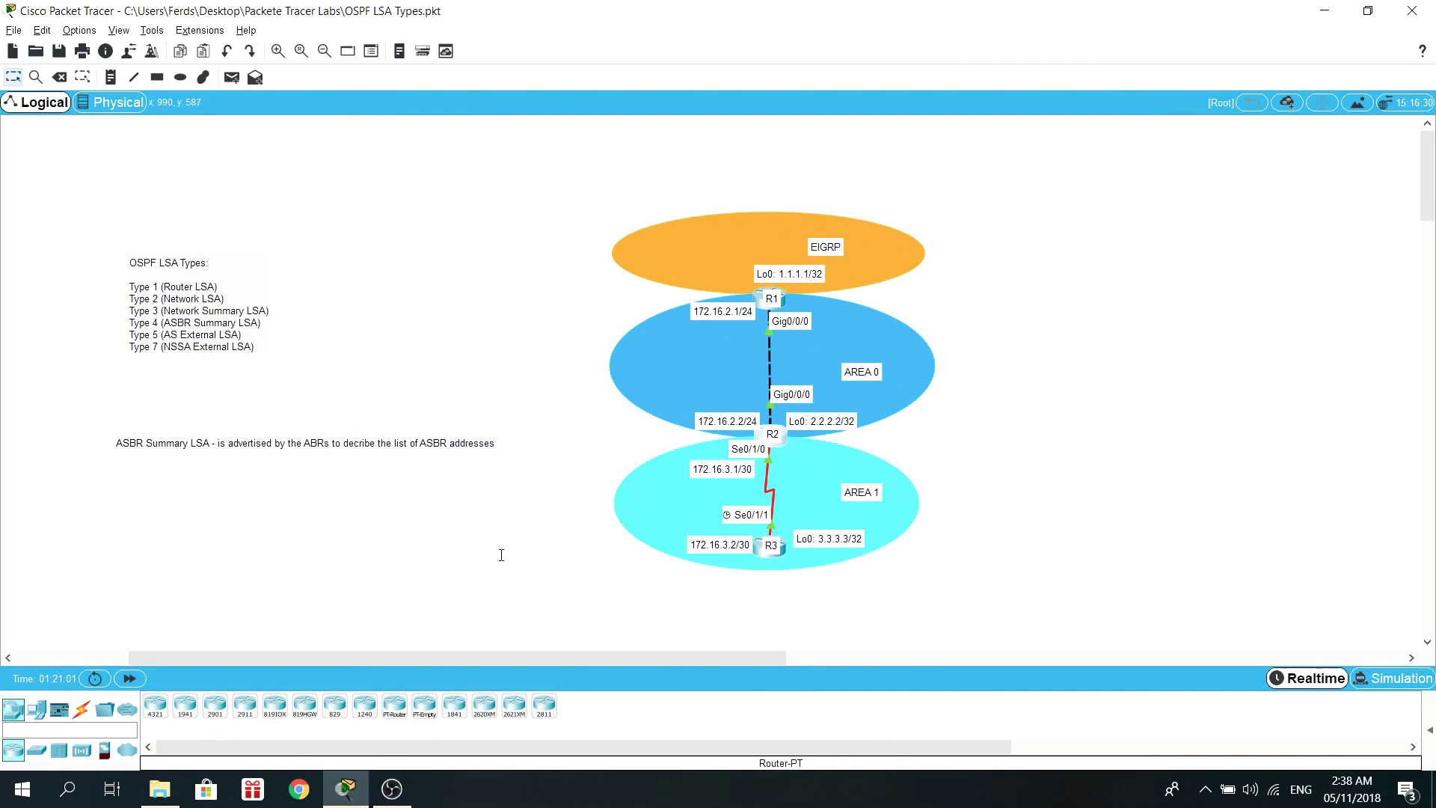